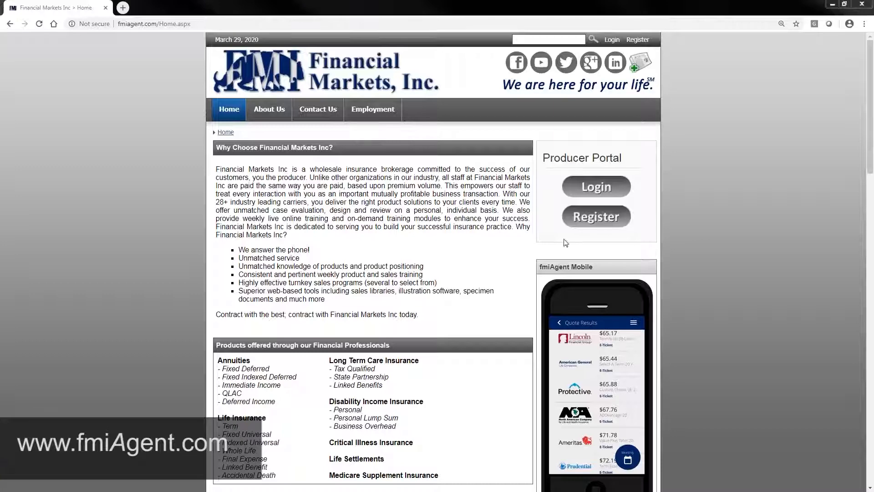
- Open the producer registration form, review its required fields, and return to the home page
{"action": "left_click", "coordinate": [592, 221]}
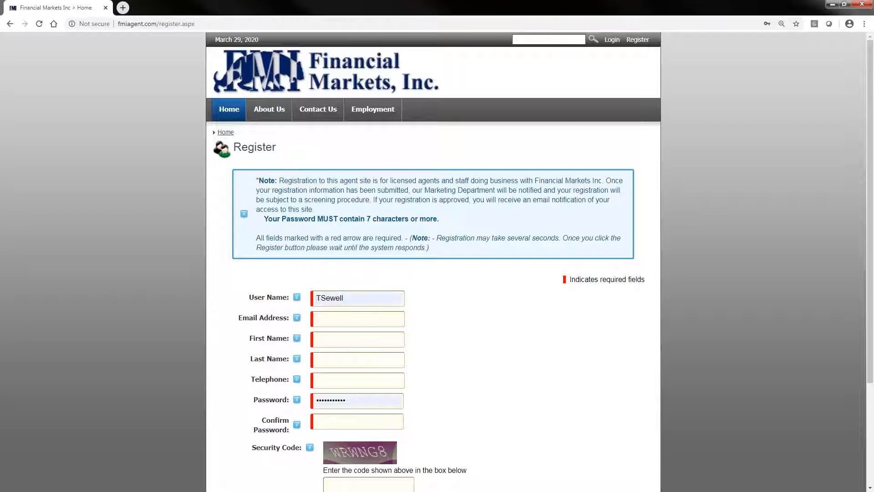
{"action": "scroll", "coordinate": [501, 269], "scroll_direction": "down", "scroll_amount": 3}
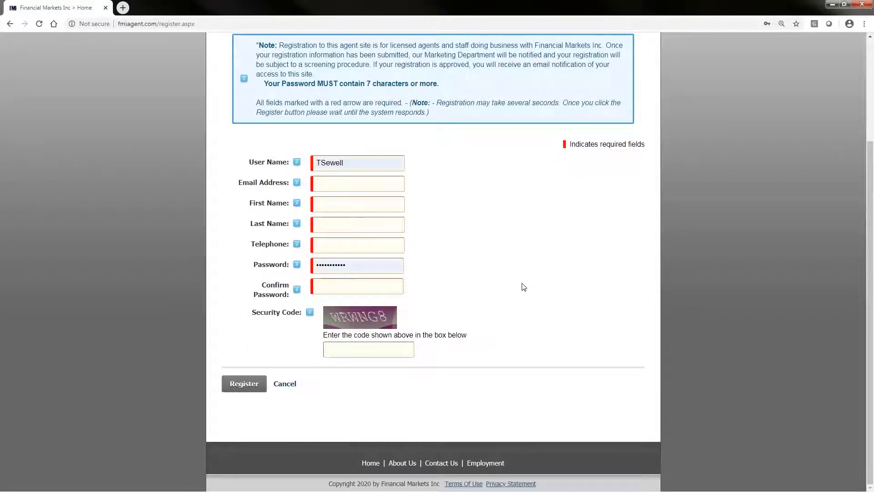
{"action": "left_click", "coordinate": [10, 23]}
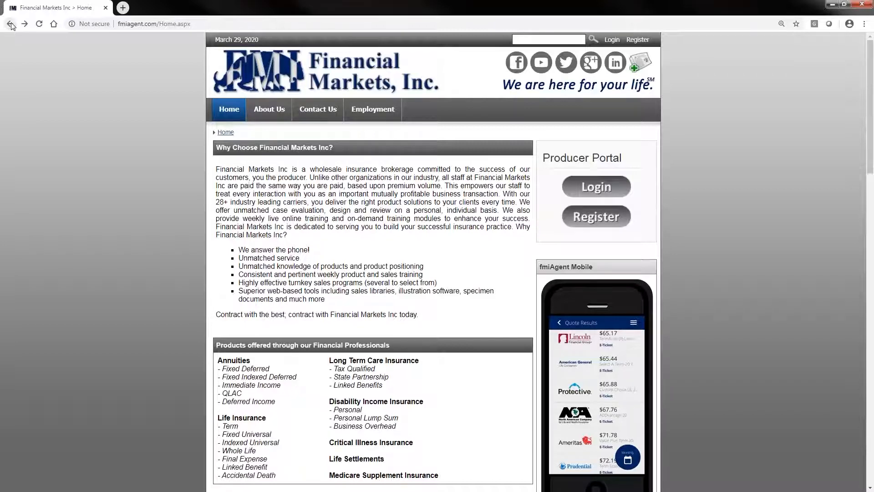
- Log in to the Producer Portal with the saved account credentials
{"action": "left_click", "coordinate": [600, 191]}
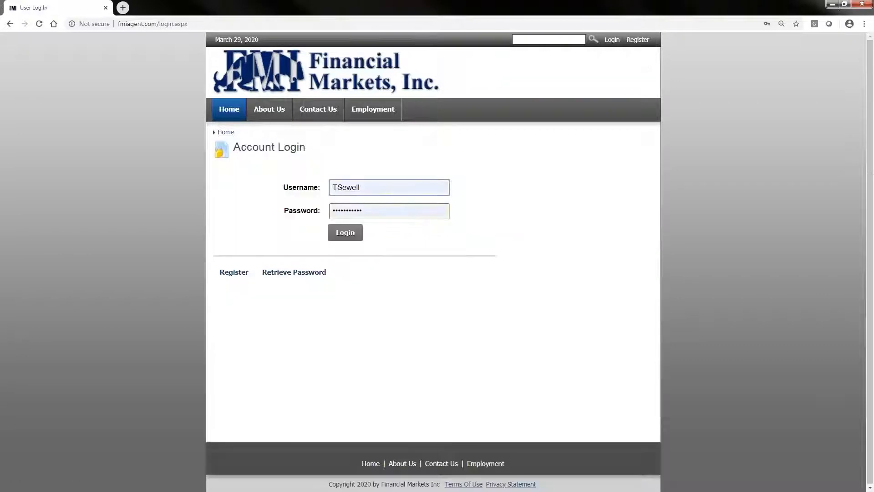
{"action": "left_click", "coordinate": [346, 233]}
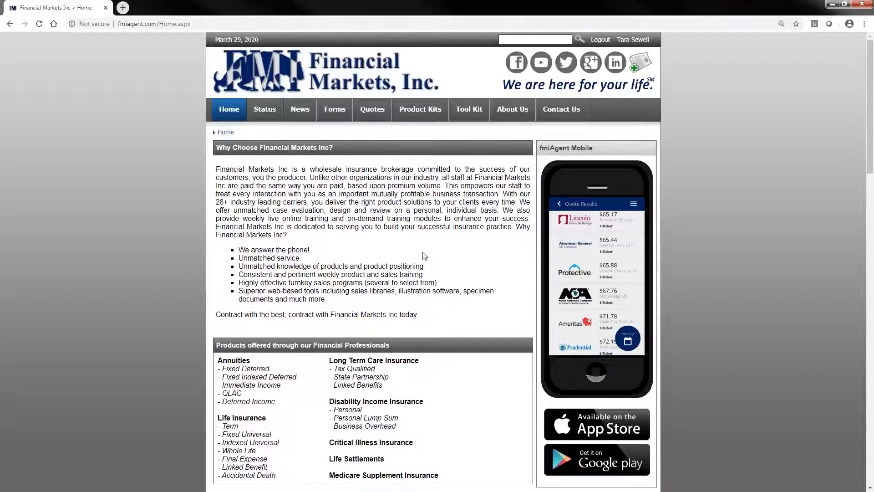
- Open the eApp for Lincoln National Life from the carrier forms list and launch iPipeline forms
{"action": "left_click", "coordinate": [339, 112]}
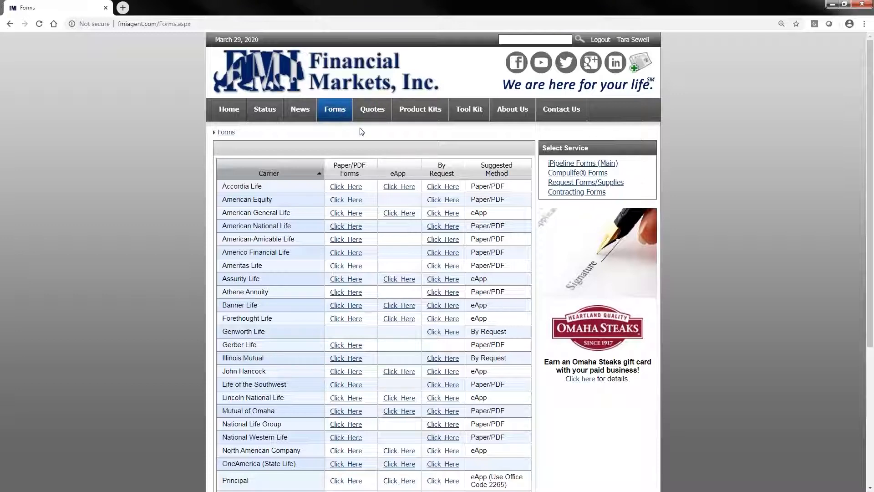
{"action": "scroll", "coordinate": [362, 132], "scroll_direction": "down", "scroll_amount": 2}
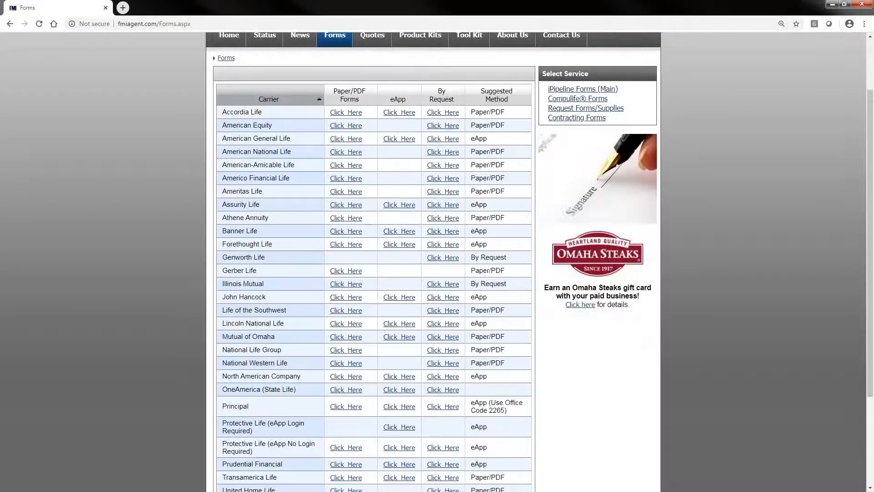
{"action": "scroll", "coordinate": [437, 261], "scroll_direction": "down", "scroll_amount": 1}
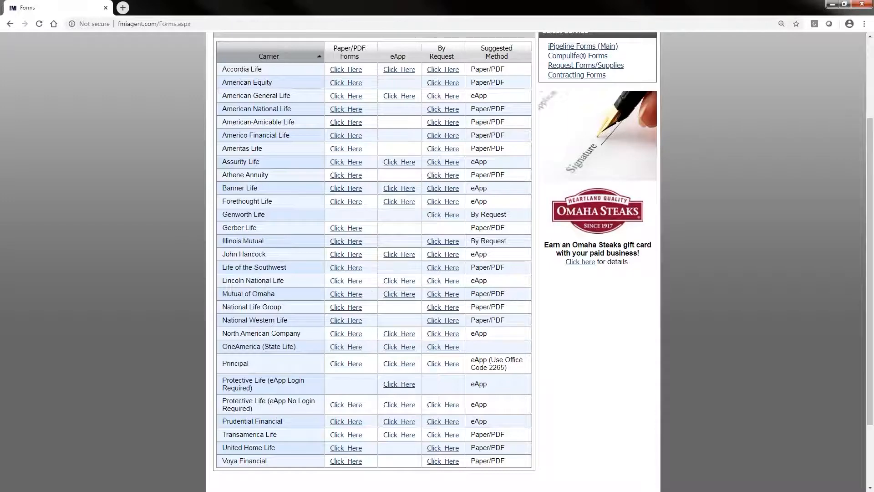
{"action": "left_click", "coordinate": [399, 281]}
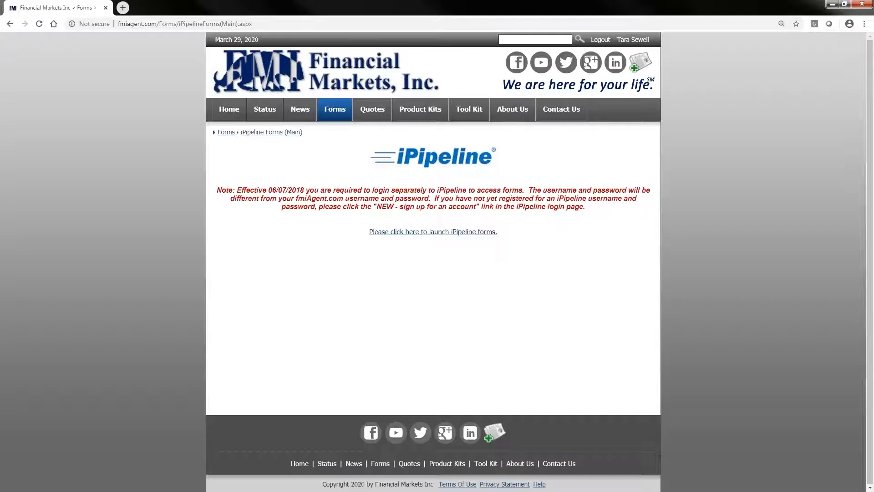
{"action": "left_click", "coordinate": [431, 231]}
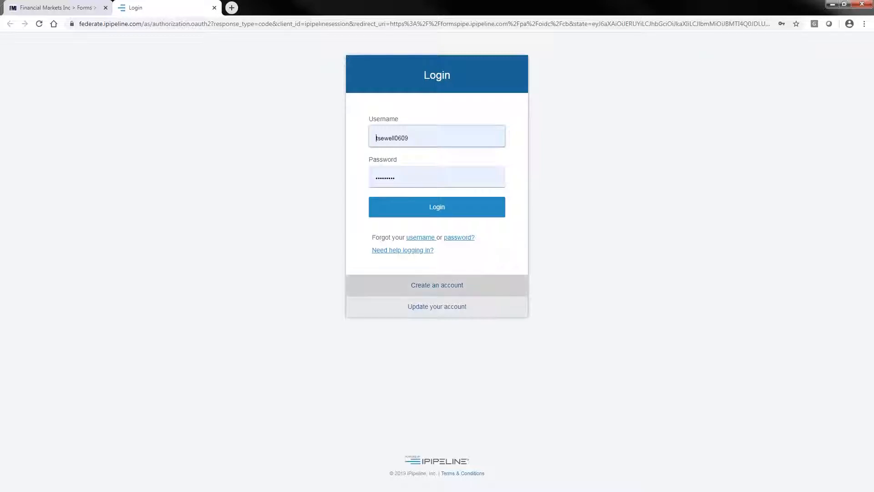
- View the iPipeline new account sign-up form and return to the login page
{"action": "left_click", "coordinate": [436, 286]}
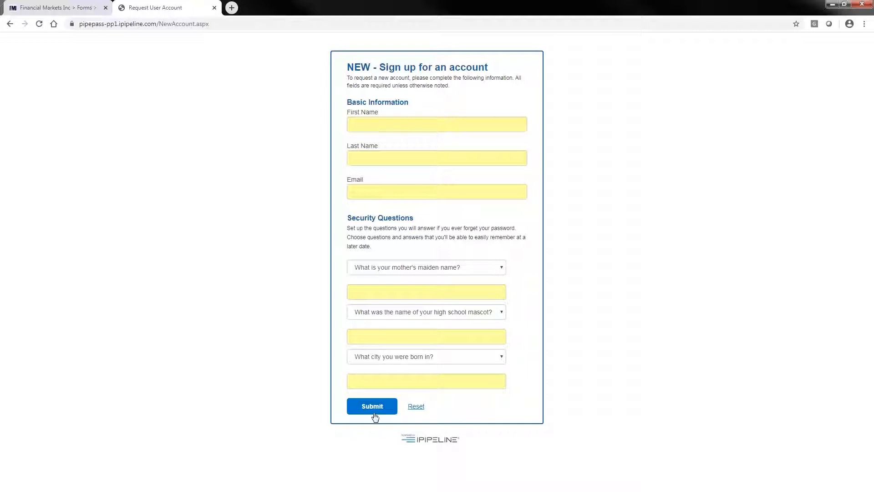
{"action": "left_click", "coordinate": [12, 26]}
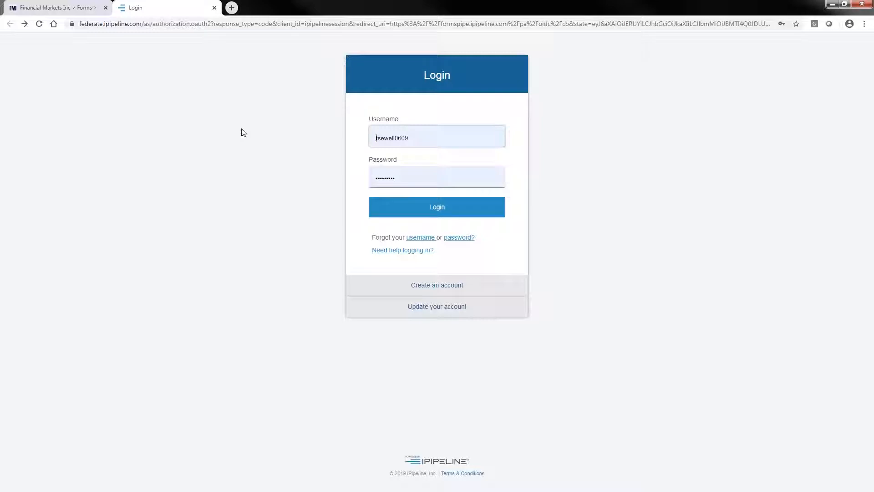
- Sign in to iPipeline with the saved credentials and choose Lincoln National Life Insurance Company with the New Business category
{"action": "left_click", "coordinate": [446, 214]}
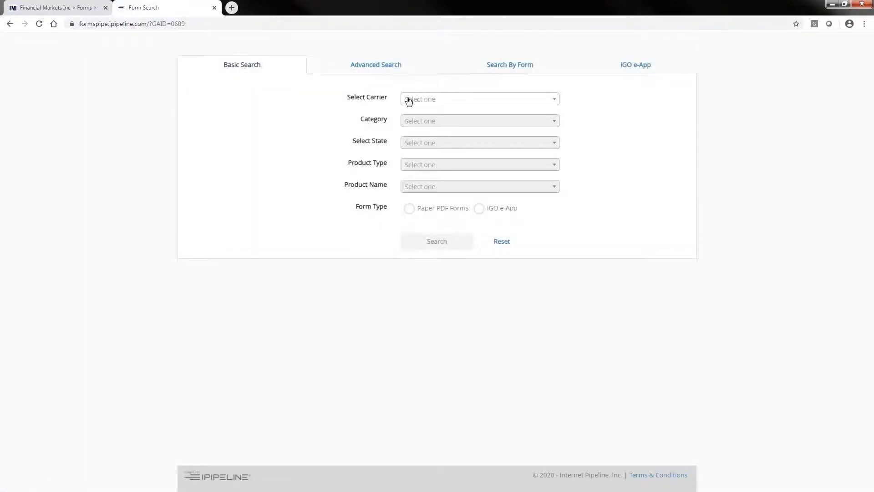
{"action": "left_click", "coordinate": [408, 101]}
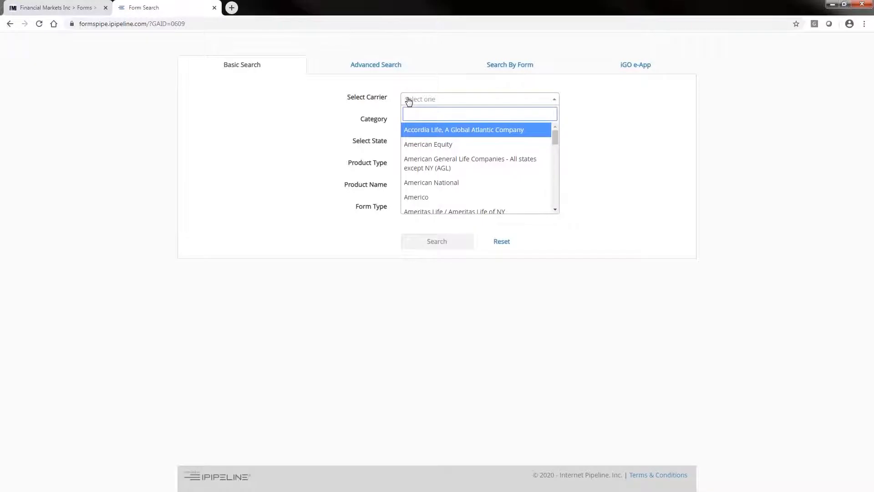
{"action": "type", "text": "lin"}
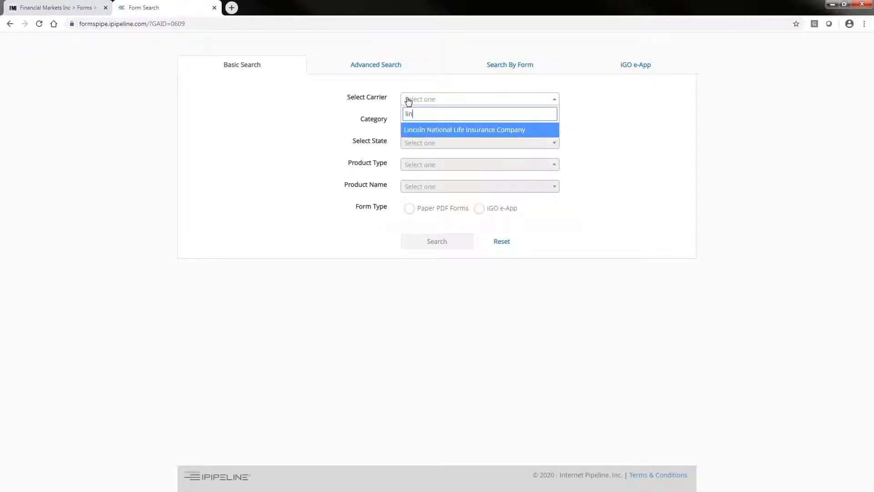
{"action": "left_click", "coordinate": [449, 132]}
{"action": "left_click", "coordinate": [433, 123]}
{"action": "left_click", "coordinate": [429, 149]}
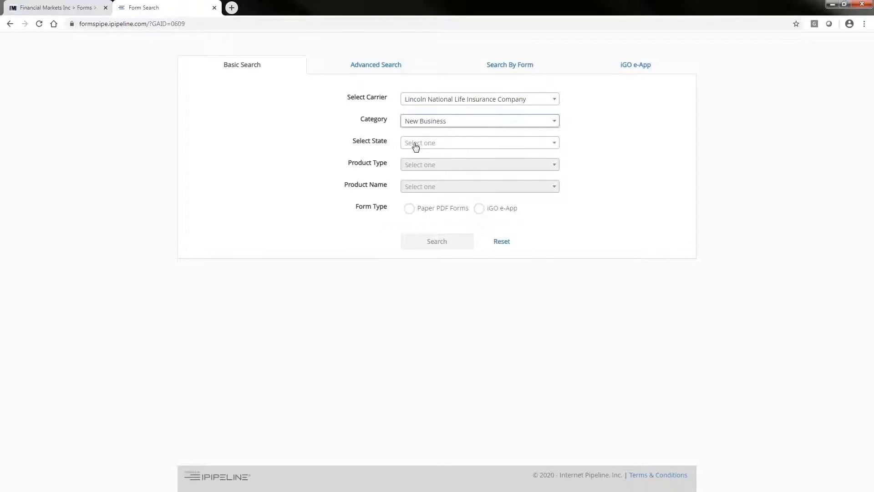
- Set the form search's state to Illinois and its product type to Term Life
{"action": "left_click", "coordinate": [415, 145]}
{"action": "type", "text": "il"}
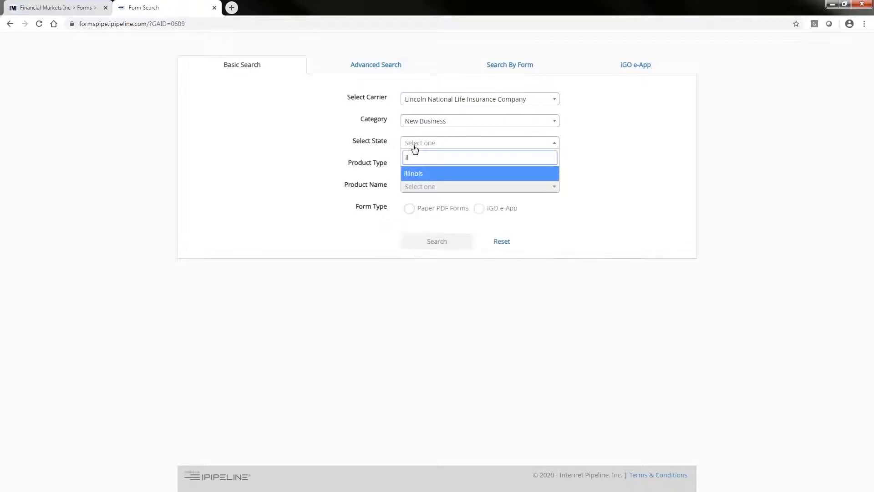
{"action": "left_click", "coordinate": [423, 177]}
{"action": "left_click", "coordinate": [410, 167]}
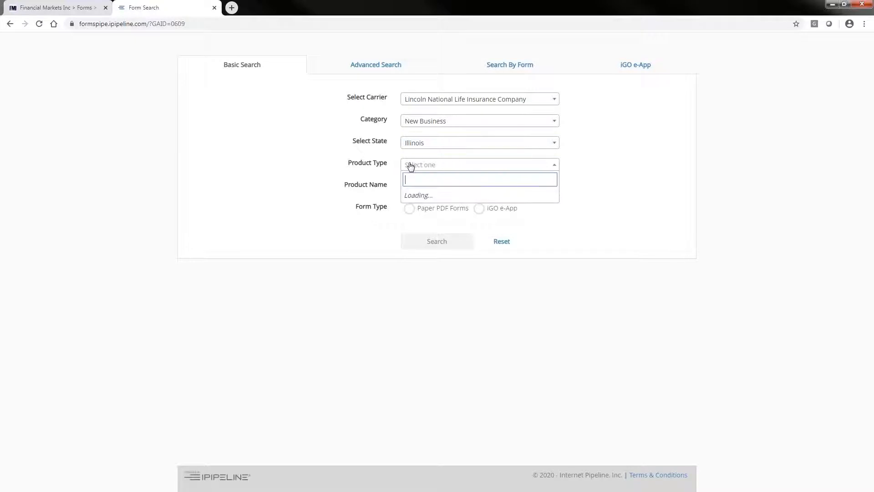
{"action": "left_click", "coordinate": [420, 210]}
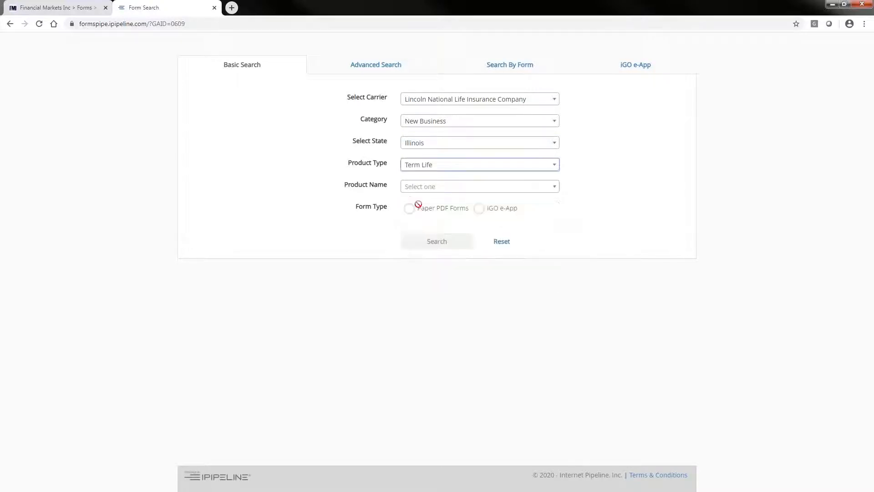
- Choose the product Lincoln LifeElements Level Term 2019 (eTicket-LincXpress) and run the search for its iGO e-App
{"action": "left_click", "coordinate": [415, 189]}
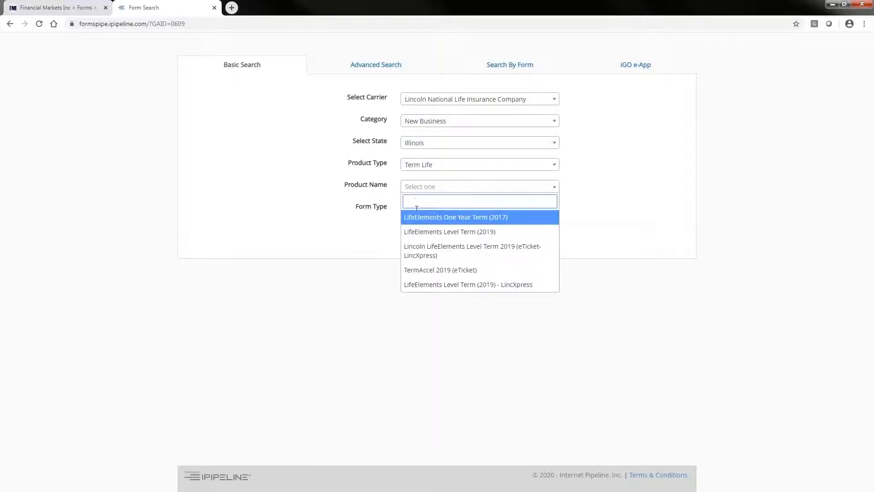
{"action": "left_click", "coordinate": [464, 253]}
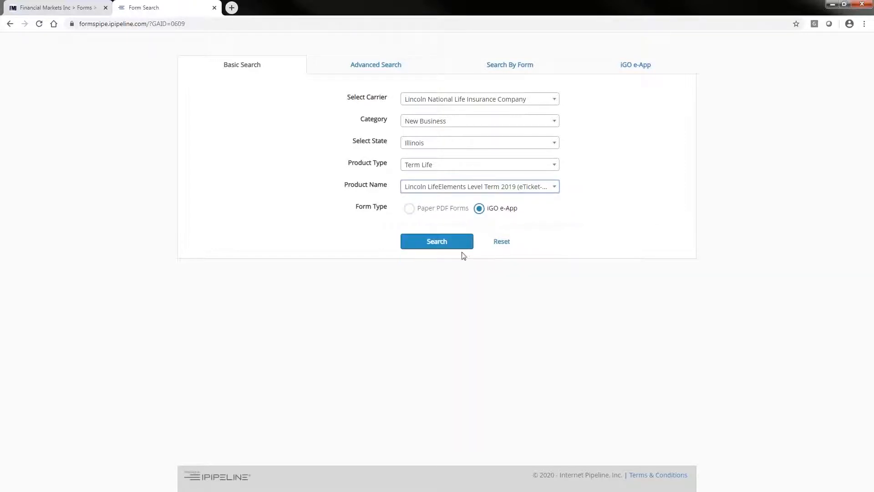
{"action": "left_click", "coordinate": [436, 242]}
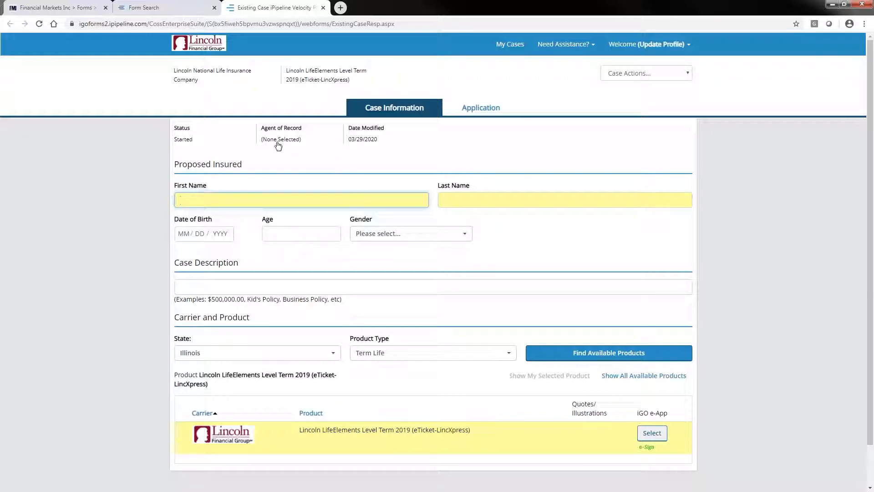
- View the form for adding a writing agent, then assign the existing listed agent as the case's agent of record
{"action": "left_click", "coordinate": [280, 141]}
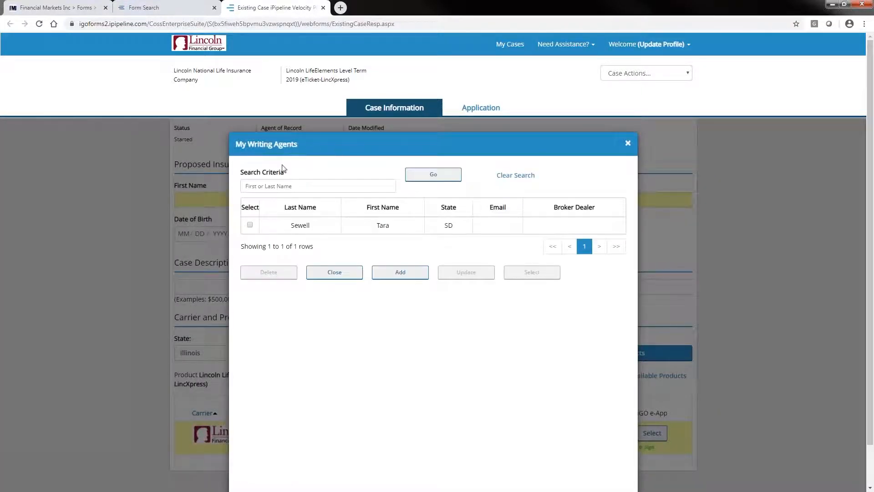
{"action": "left_click", "coordinate": [400, 271]}
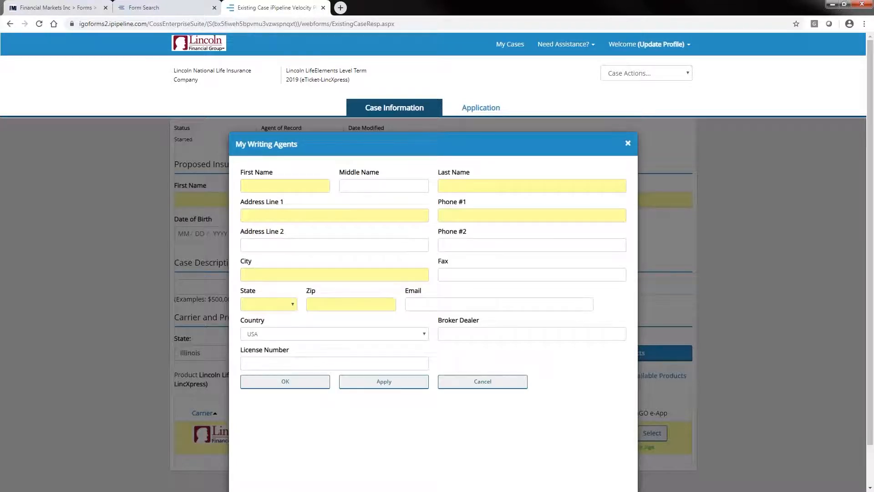
{"action": "left_click", "coordinate": [485, 380]}
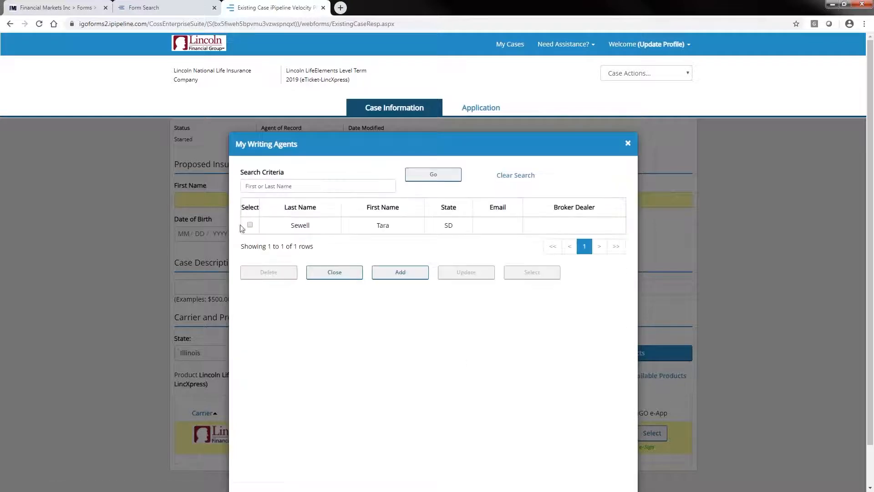
{"action": "left_click", "coordinate": [251, 224]}
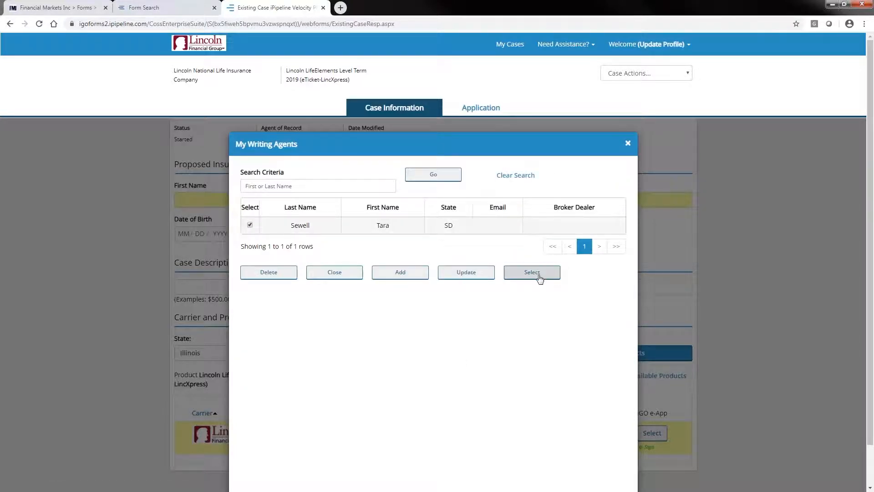
{"action": "left_click", "coordinate": [532, 272]}
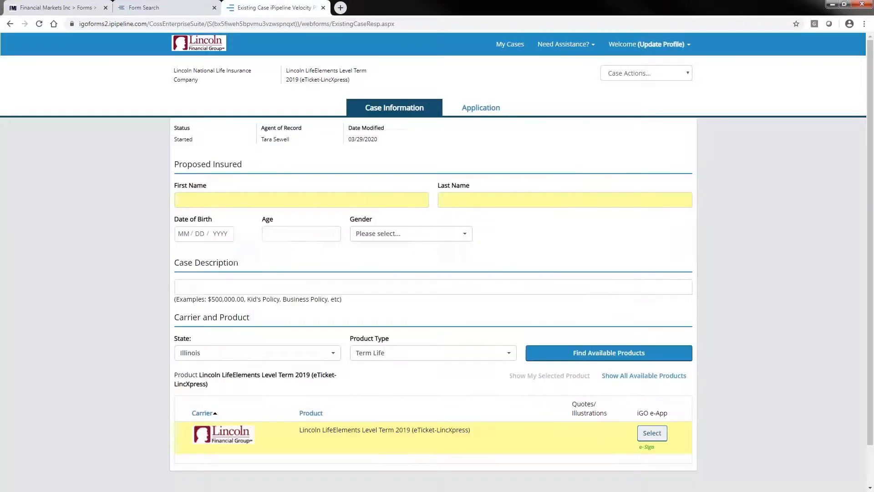
- Enter the proposed insured's first name and last name in the case information
{"action": "left_click", "coordinate": [187, 199]}
{"action": "type", "text": "Valued"}
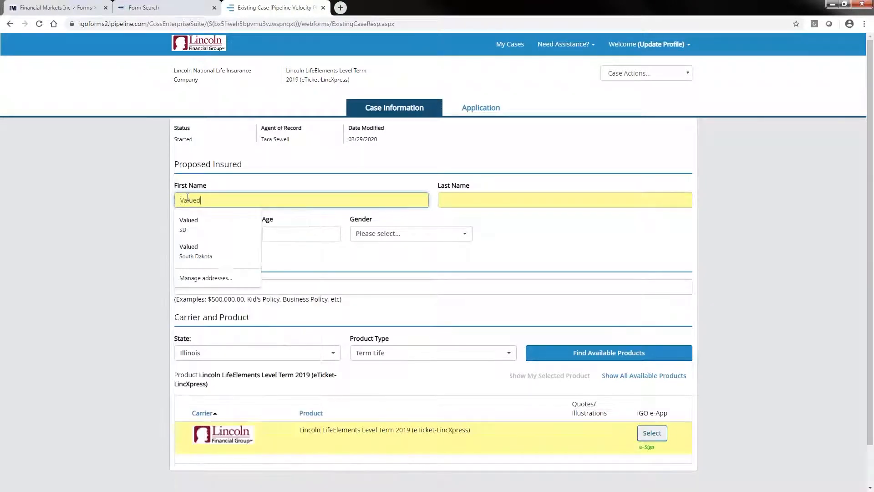
{"action": "key", "text": "Tab"}
{"action": "type", "text": "Client"}
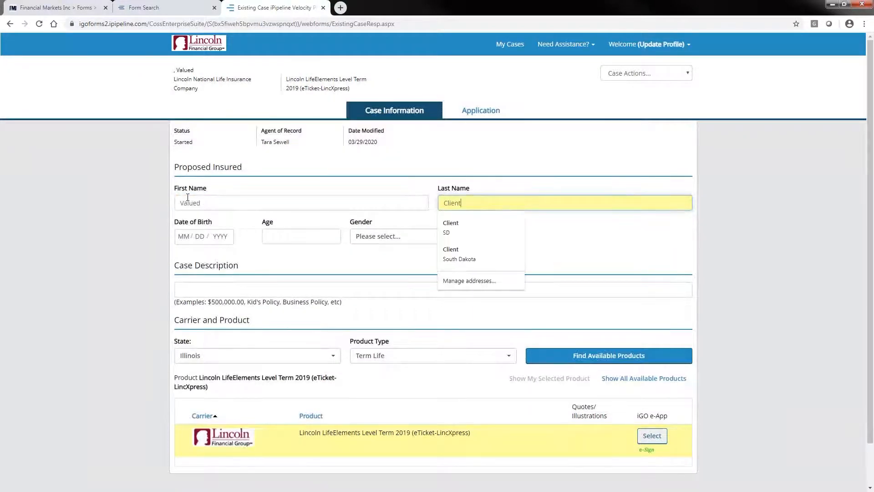
- Fill in the proposed insured's date of birth and set the gender to Male
{"action": "key", "text": "Tab"}
{"action": "type", "text": "03 / 31 / "}
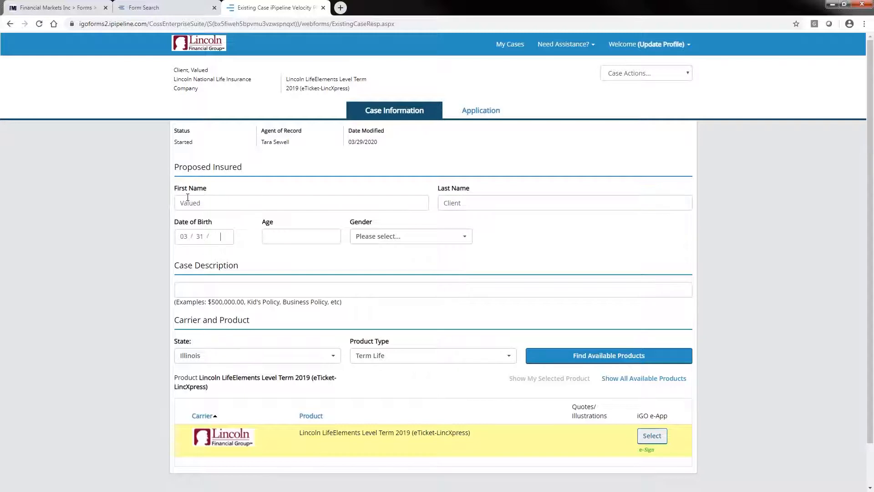
{"action": "type", "text": "1976"}
{"action": "key", "text": "Tab"}
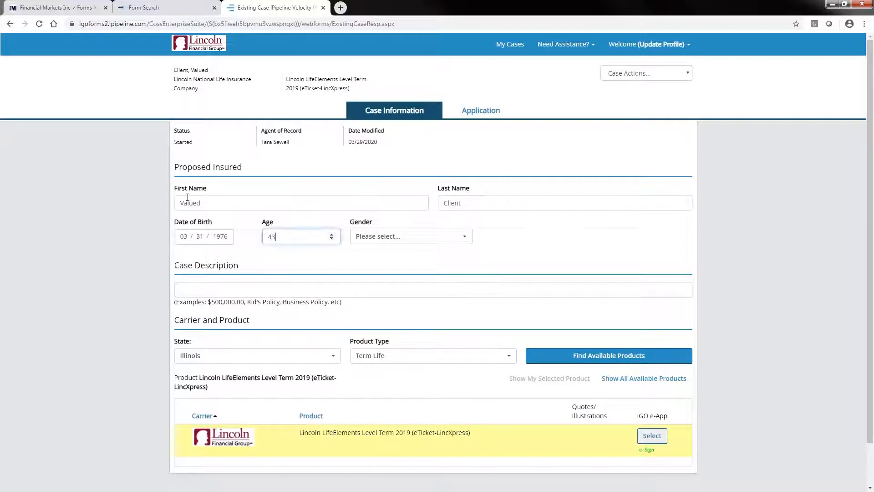
{"action": "left_click", "coordinate": [465, 236]}
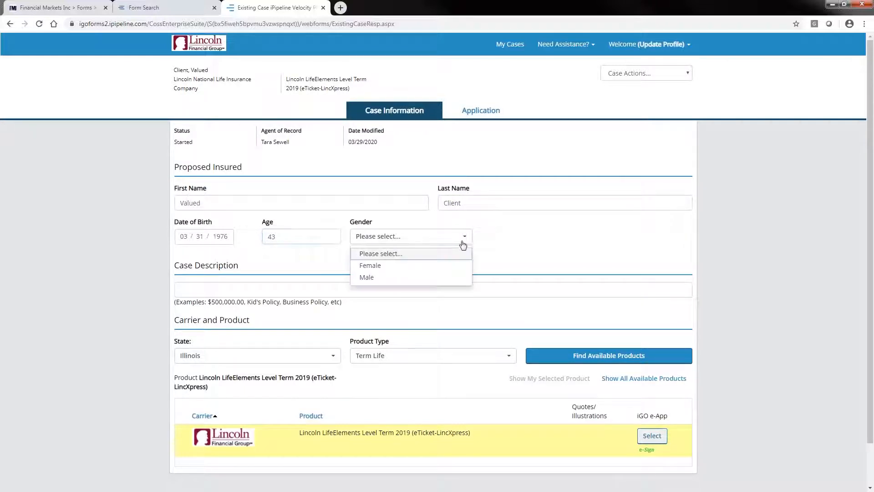
{"action": "left_click", "coordinate": [445, 276]}
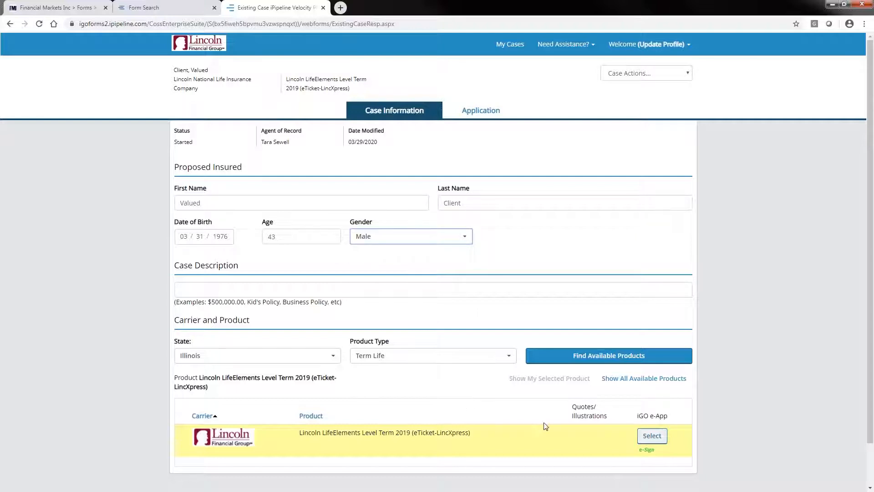
- Open the iGO e-App for the Lincoln LifeElements Level Term 2019 product, read the special message on electronic ticket submission and accept it
{"action": "left_click", "coordinate": [652, 436]}
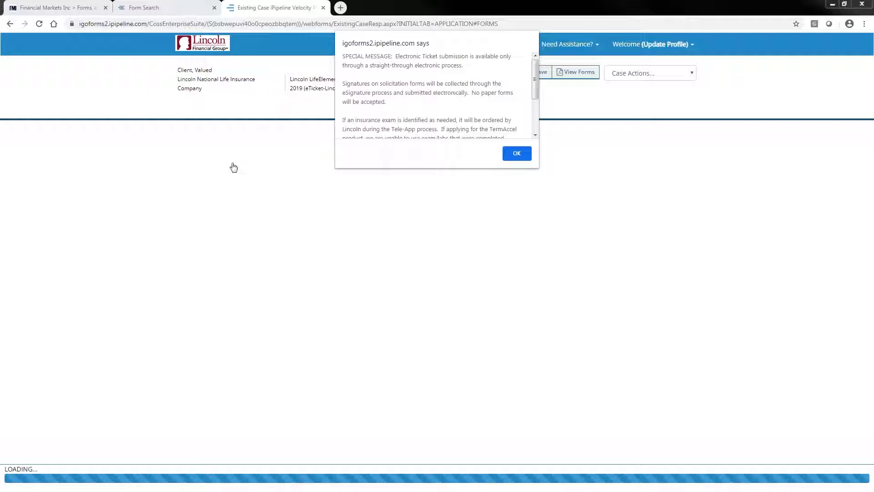
{"action": "left_click", "coordinate": [535, 136]}
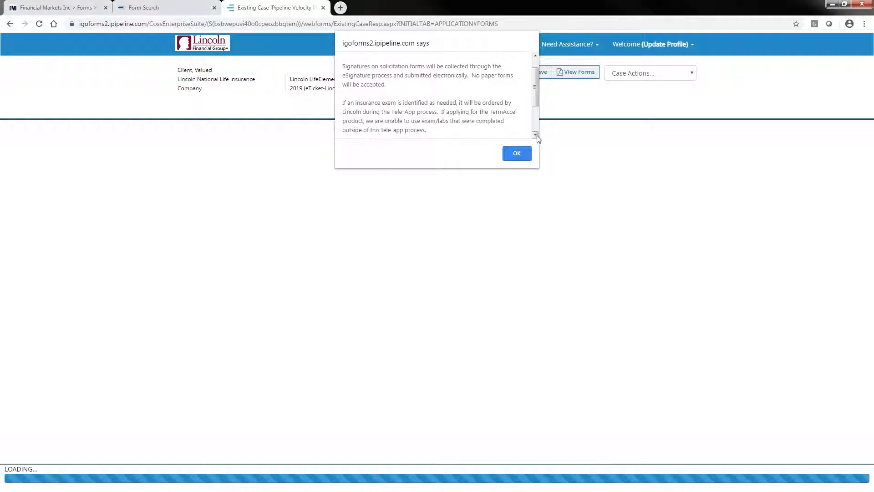
{"action": "left_click", "coordinate": [536, 136]}
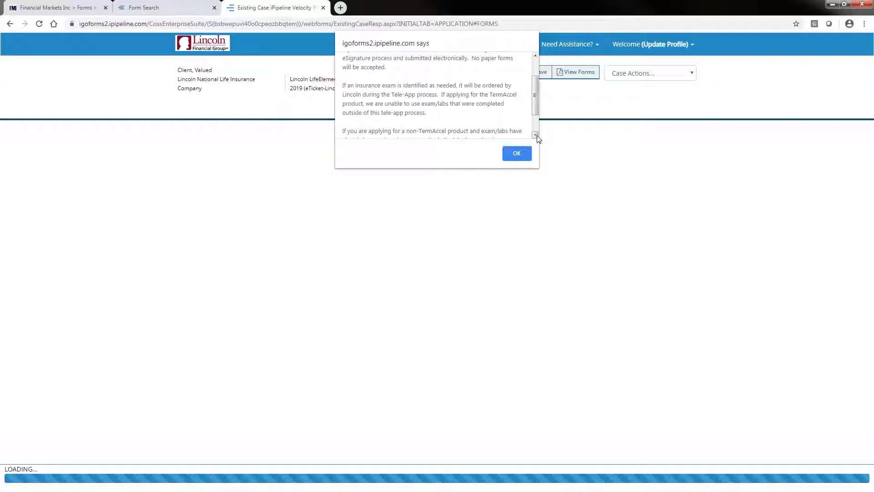
{"action": "left_click", "coordinate": [535, 135]}
{"action": "left_click", "coordinate": [536, 135]}
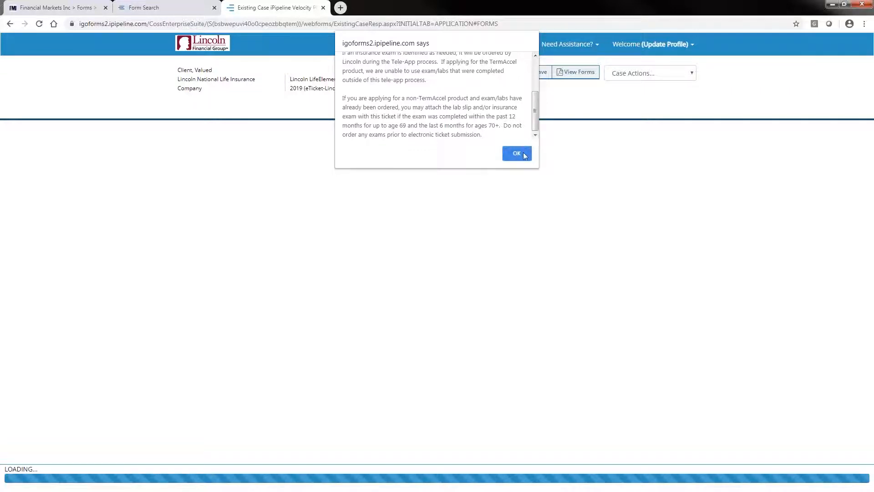
{"action": "left_click", "coordinate": [525, 154]}
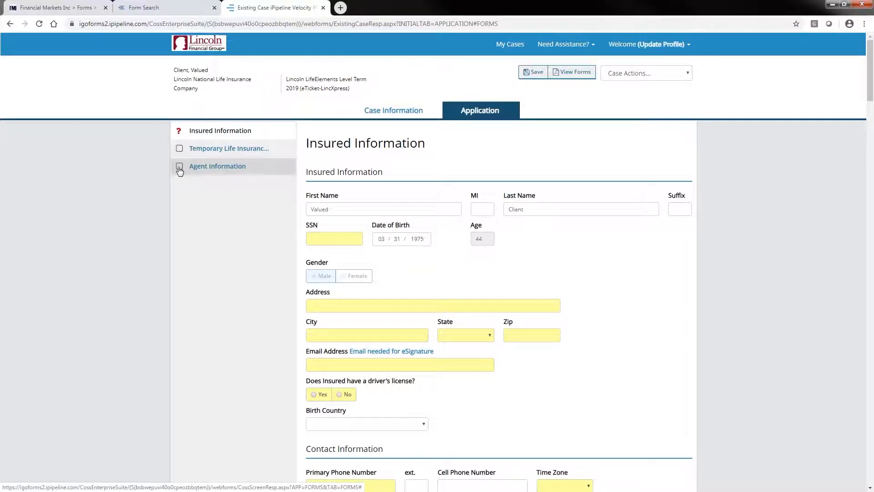
- Enter the insured's Social Security number in the Insured Information section
{"action": "left_click", "coordinate": [311, 238]}
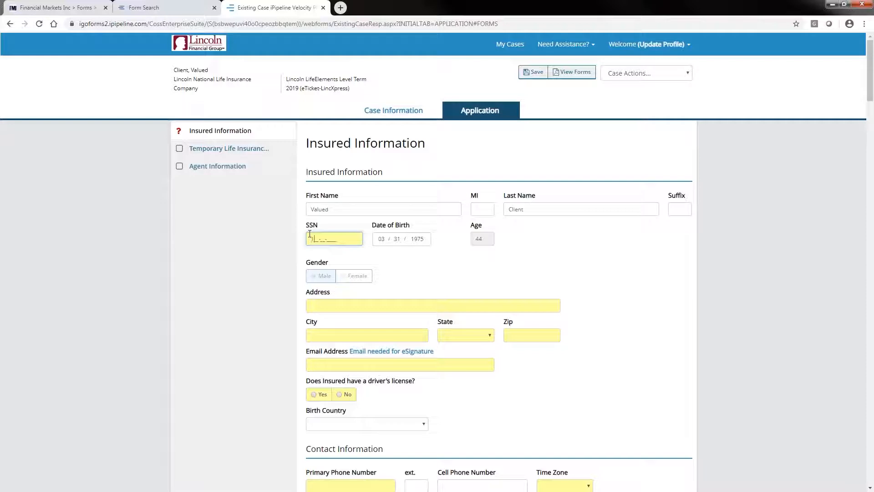
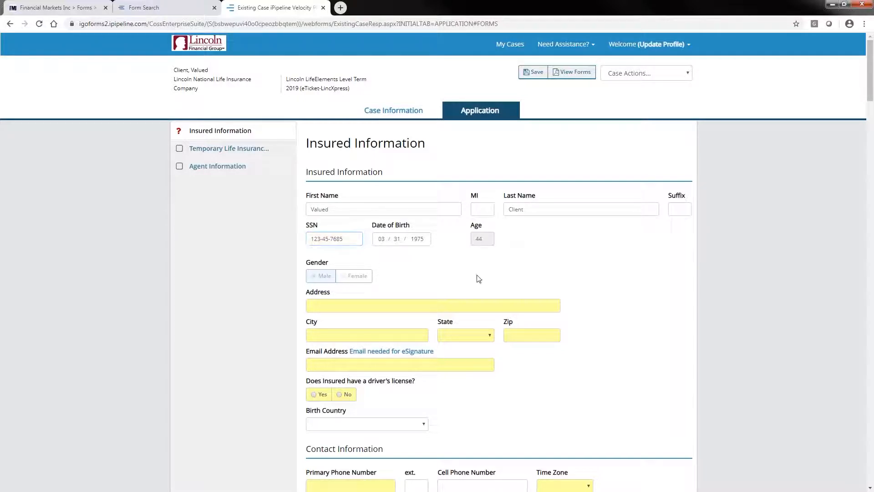
- Fill in the insured's street address from a saved address suggestion and change the state to IL
{"action": "left_click", "coordinate": [313, 306]}
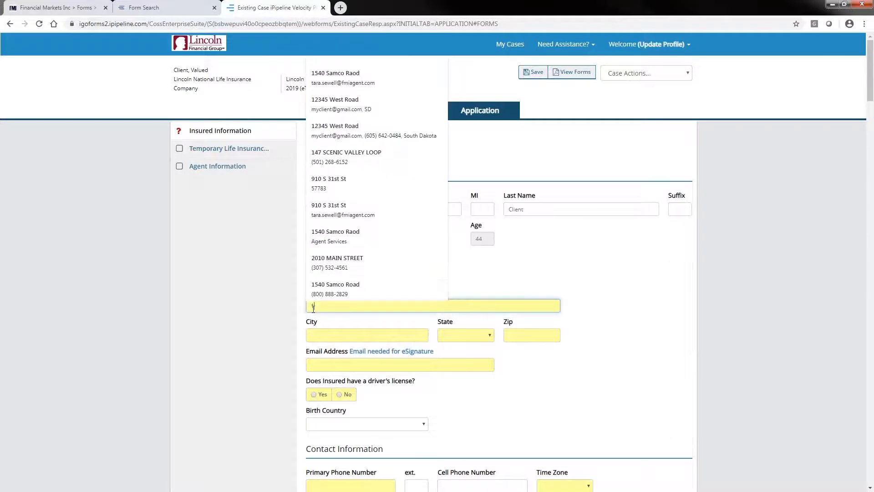
{"action": "type", "text": "12345 West Road"}
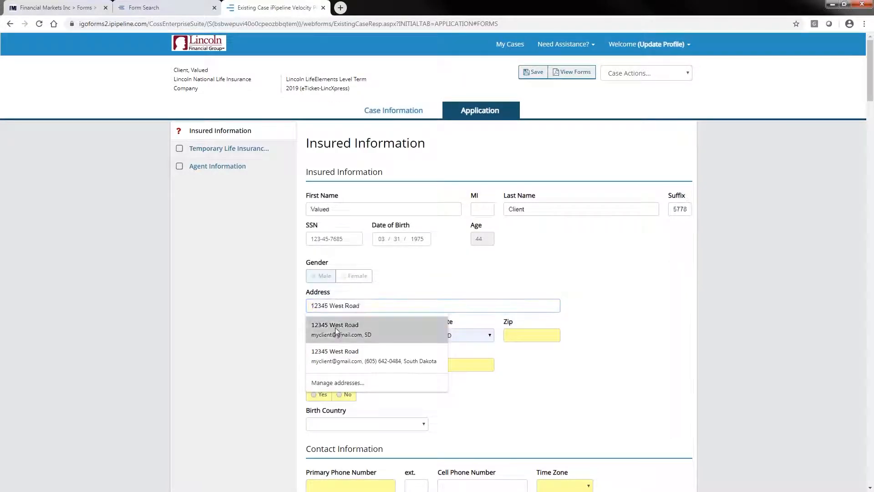
{"action": "left_click", "coordinate": [359, 331]}
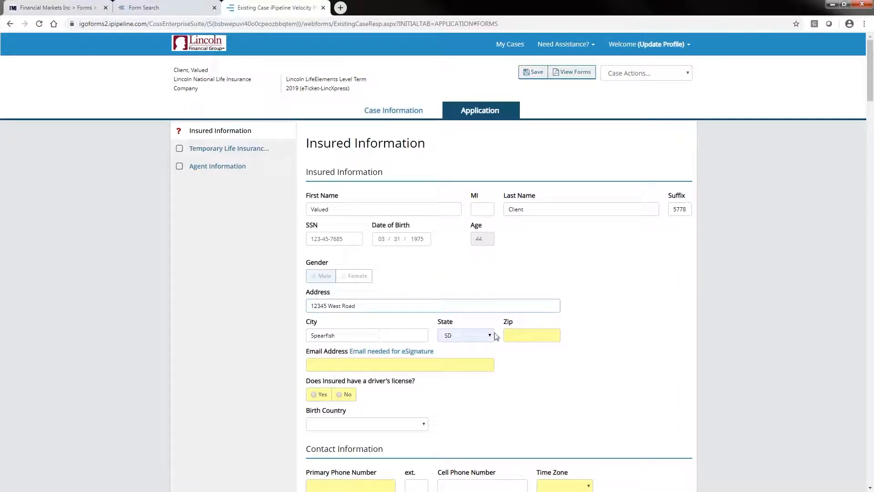
{"action": "left_click", "coordinate": [454, 335]}
{"action": "left_click_drag", "start_coordinate": [489, 282], "coordinate": [487, 240]}
{"action": "left_click", "coordinate": [451, 214]}
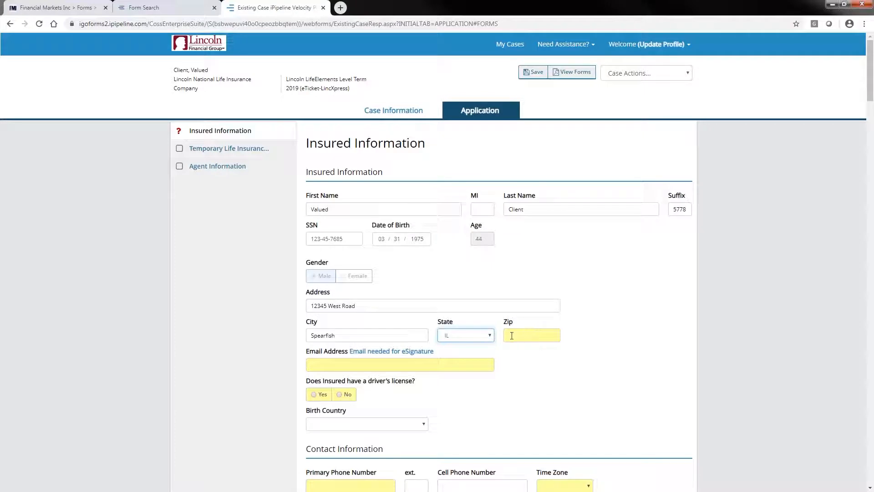
- Replace the insured's city, enter the ZIP code, and fill in the e-mail address from a saved suggestion
{"action": "double_click", "coordinate": [329, 336]}
{"action": "type", "text": "Chicago"}
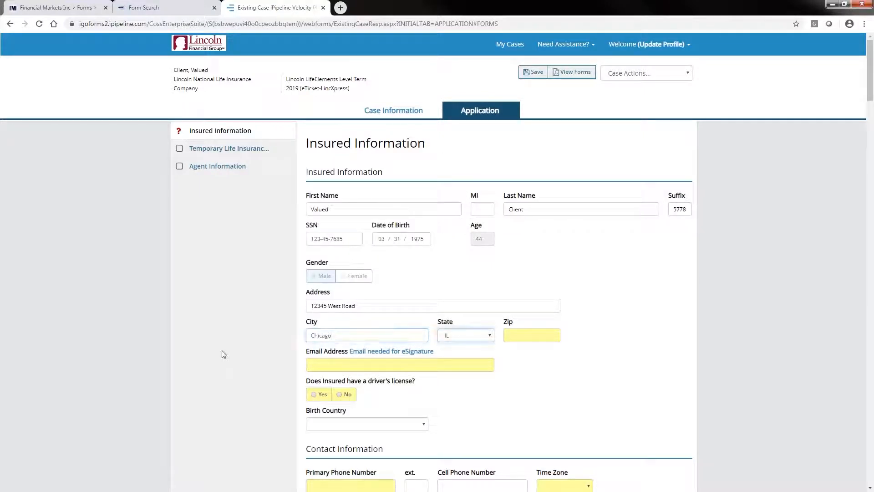
{"action": "key", "text": "Tab"}
{"action": "type", "text": "60007"}
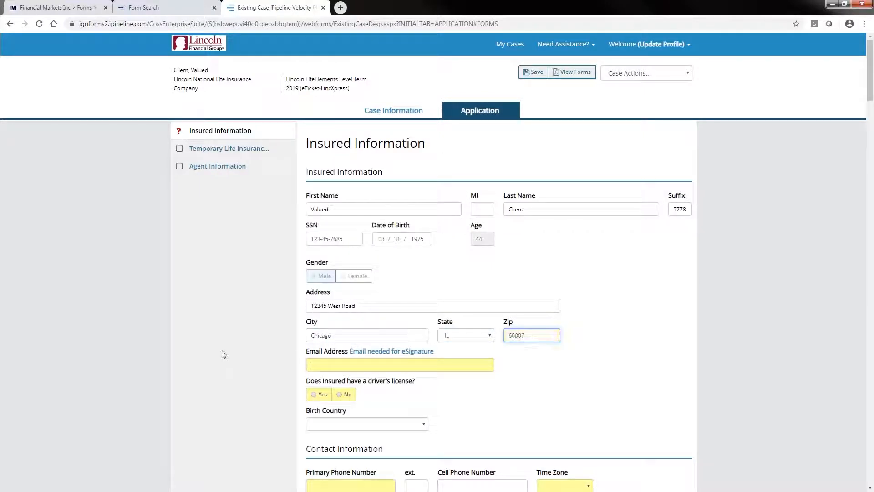
{"action": "key", "text": "Tab"}
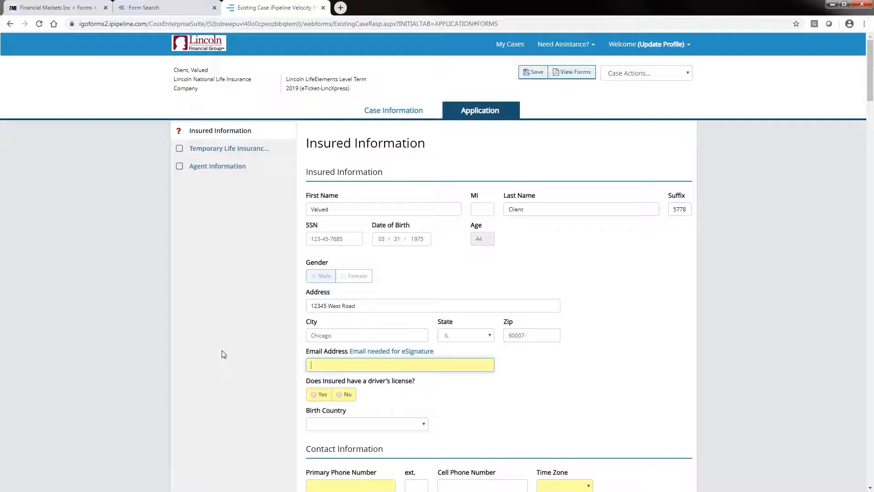
{"action": "type", "text": "m"}
{"action": "left_click", "coordinate": [339, 386]}
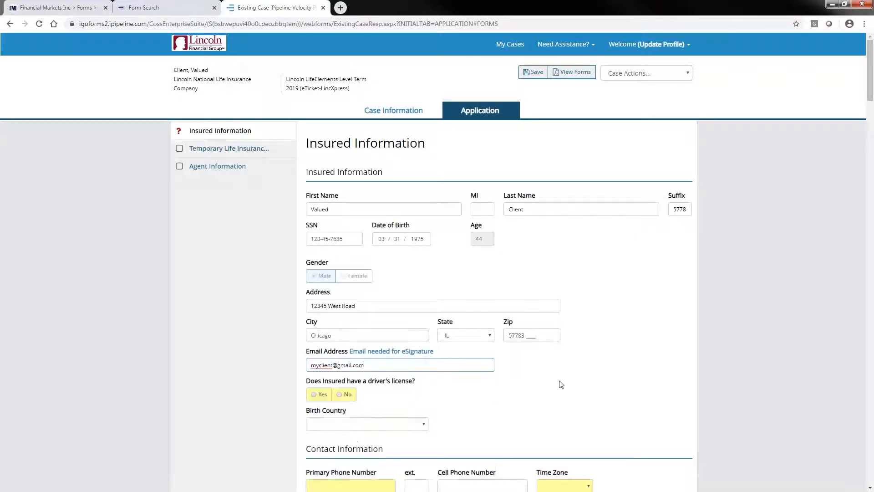
- Answer Yes to the insured having a driver's license, set the driver's state to IL and enter the license number
{"action": "left_click", "coordinate": [318, 394]}
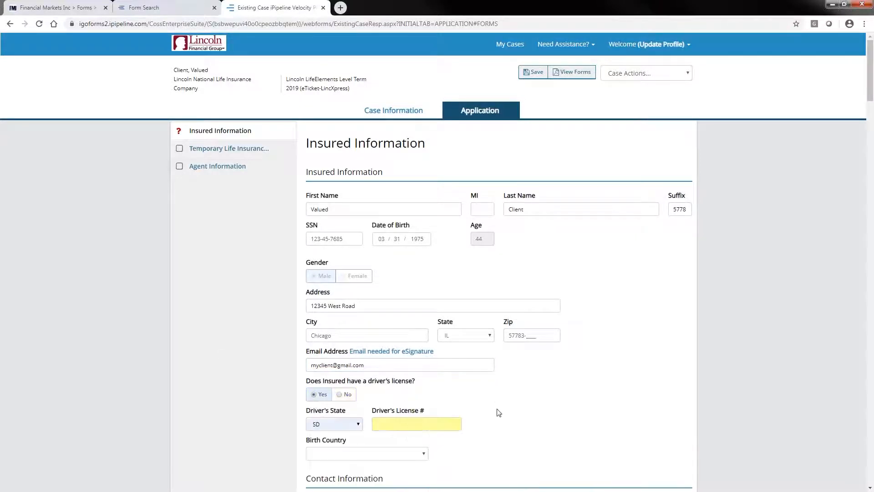
{"action": "left_click", "coordinate": [358, 424]}
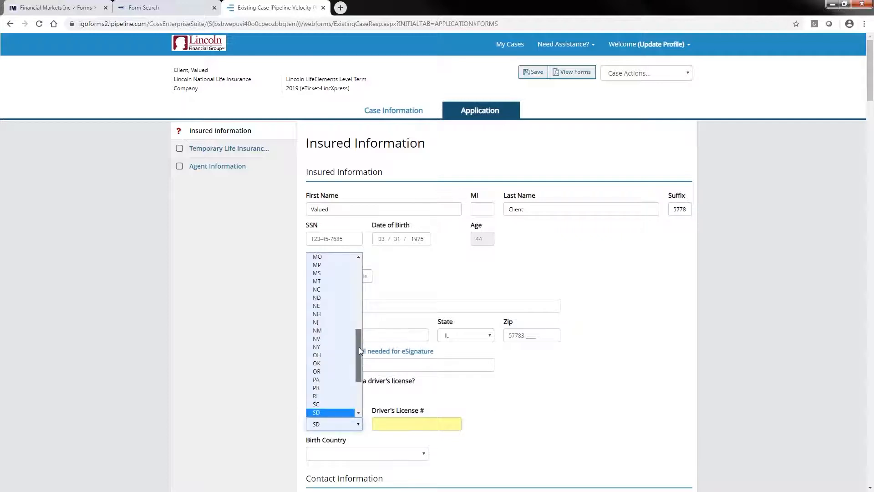
{"action": "left_click_drag", "start_coordinate": [358, 347], "coordinate": [356, 304]}
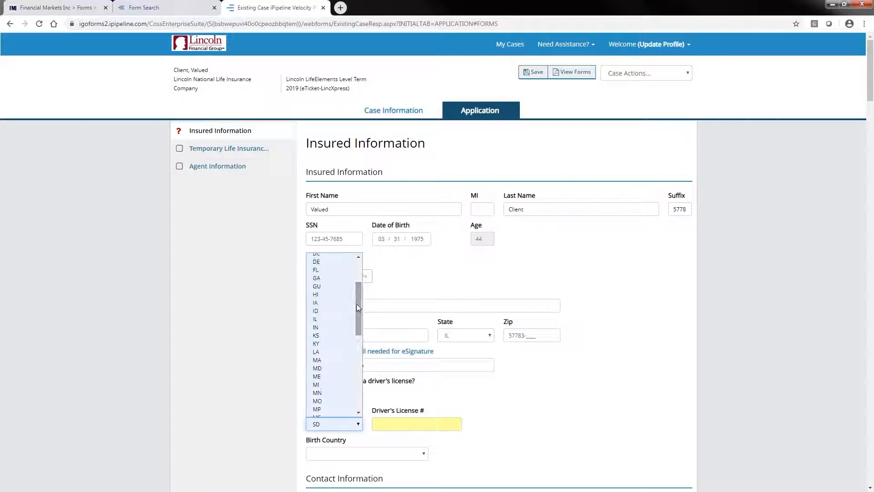
{"action": "left_click", "coordinate": [334, 321]}
{"action": "left_click", "coordinate": [378, 424]}
{"action": "type", "text": "12"}
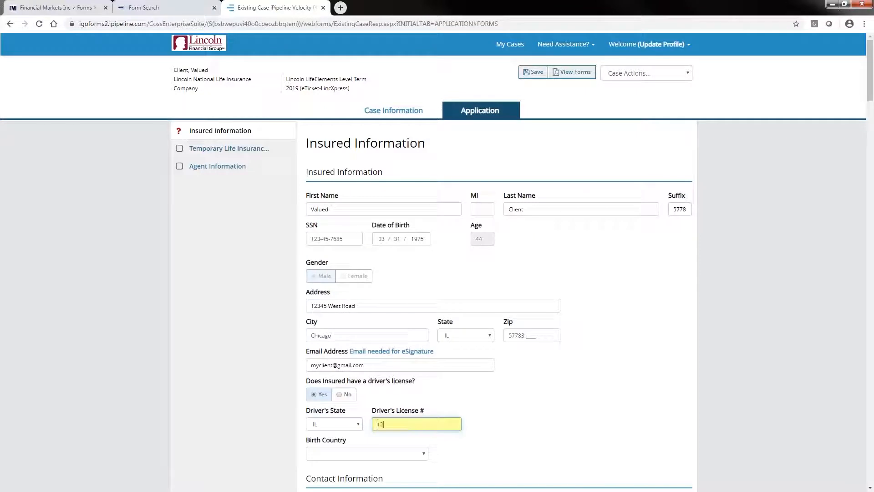
{"action": "type", "text": "3456789"}
{"action": "key", "text": "Tab"}
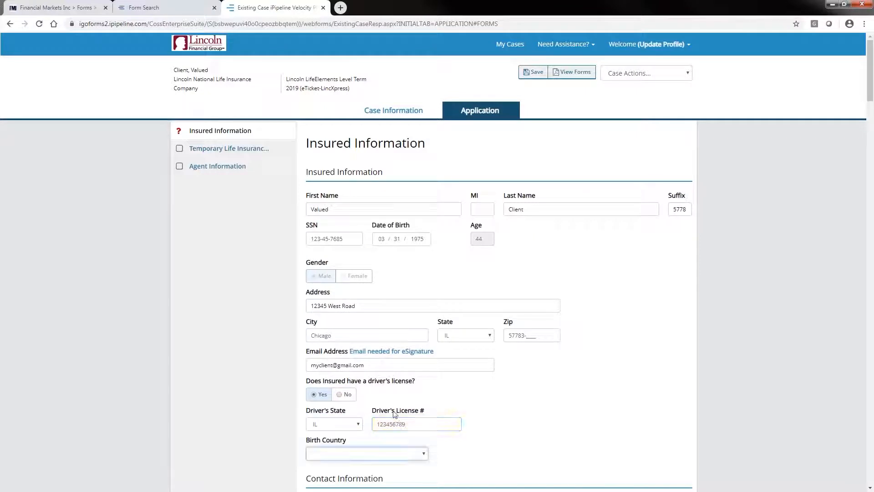
- Set the insured's birth country to USA
{"action": "scroll", "coordinate": [501, 444], "scroll_direction": "down", "scroll_amount": 2}
{"action": "left_click", "coordinate": [423, 370]}
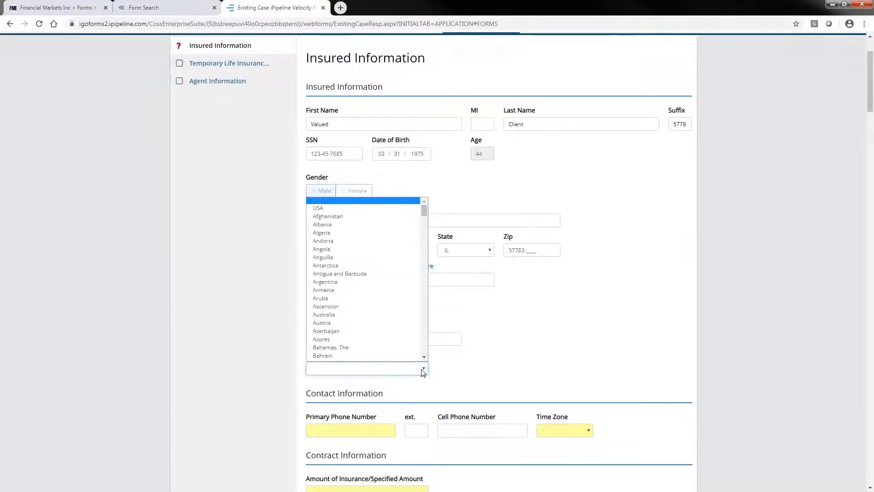
{"action": "left_click", "coordinate": [323, 209]}
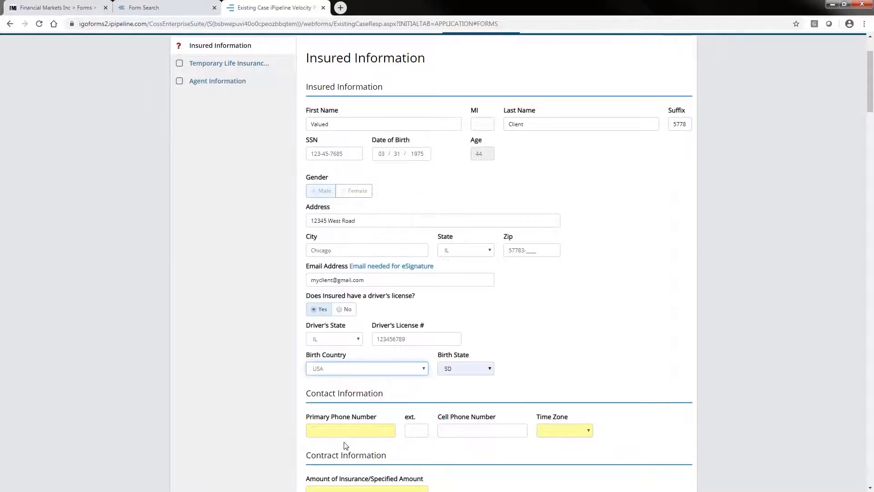
- Enter the insured's primary phone number and set the time zone to Central
{"action": "left_click", "coordinate": [317, 429]}
{"action": "type", "text": "555)"}
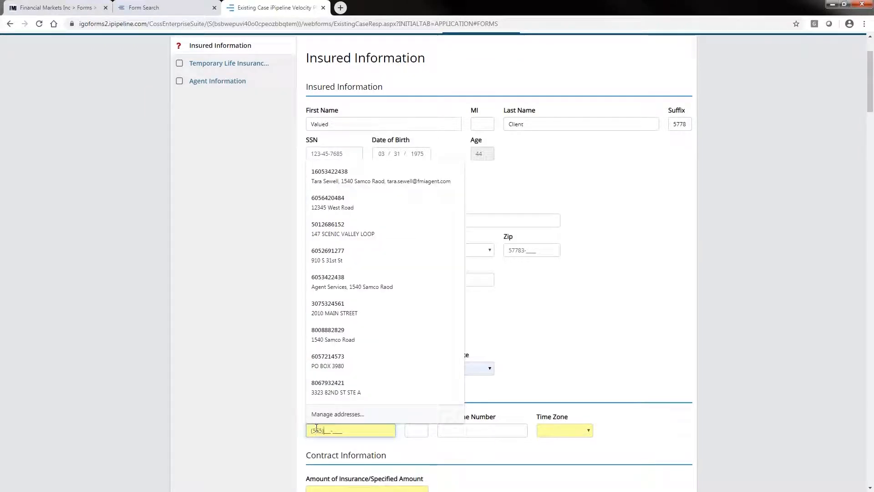
{"action": "type", "text": "555-5555"}
{"action": "key", "text": "Tab"}
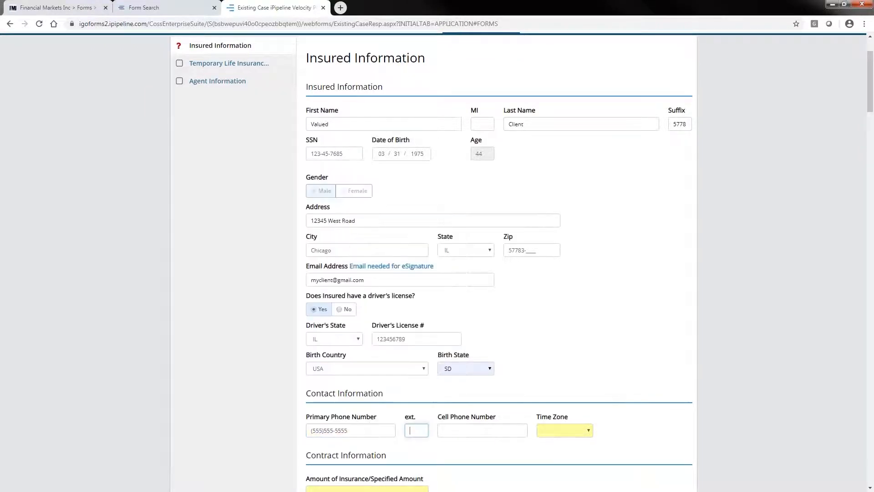
{"action": "left_click", "coordinate": [588, 431]}
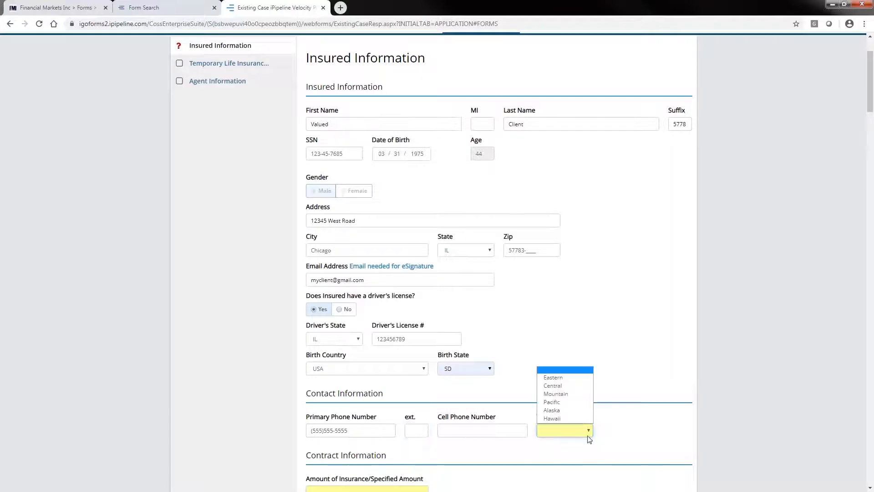
{"action": "left_click", "coordinate": [572, 386]}
- Fill in the contract information with an insurance amount of $5,000,000, a duration of 20 and the premium mode EFT Monthly
{"action": "scroll", "coordinate": [630, 427], "scroll_direction": "down", "scroll_amount": 4}
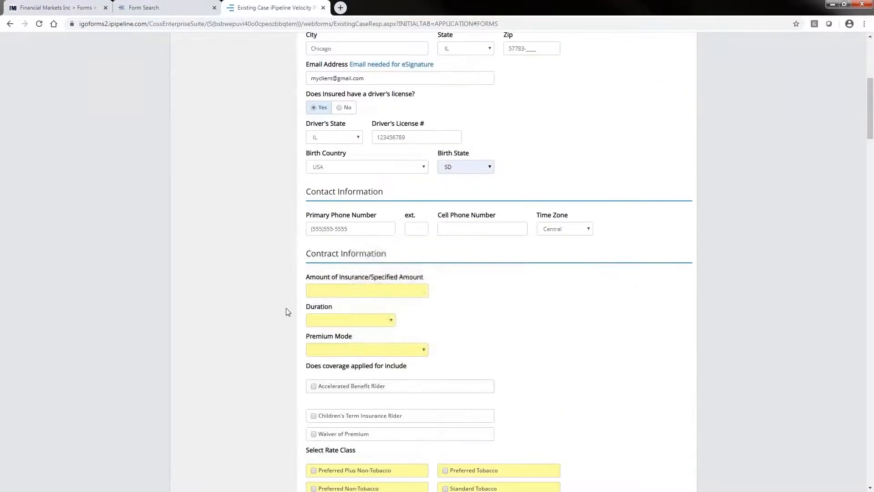
{"action": "left_click", "coordinate": [311, 287]}
{"action": "type", "text": "5000000"}
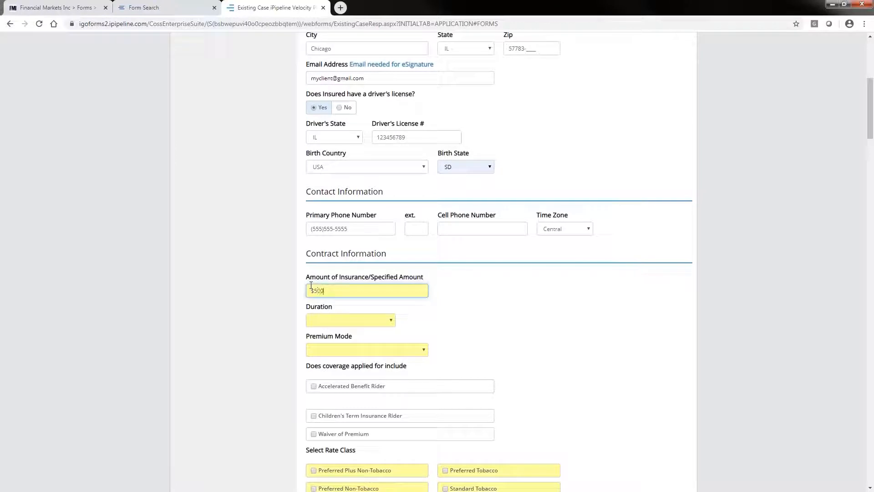
{"action": "left_click", "coordinate": [360, 320]}
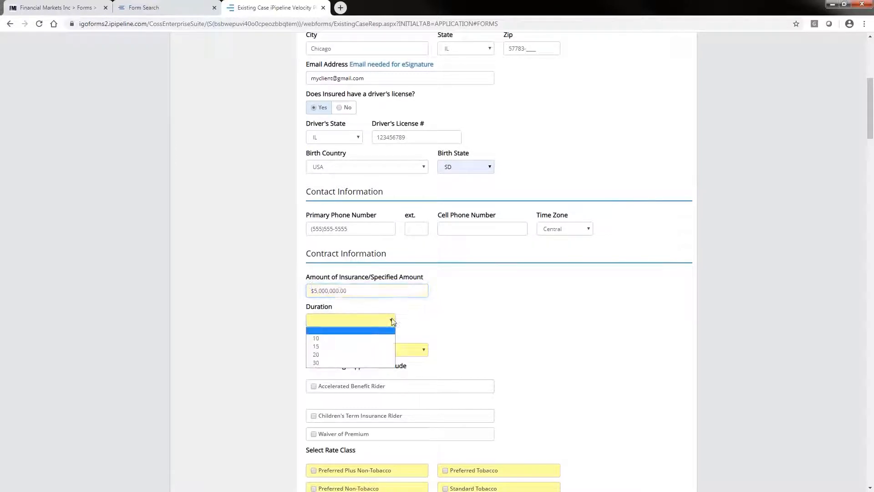
{"action": "left_click", "coordinate": [369, 354]}
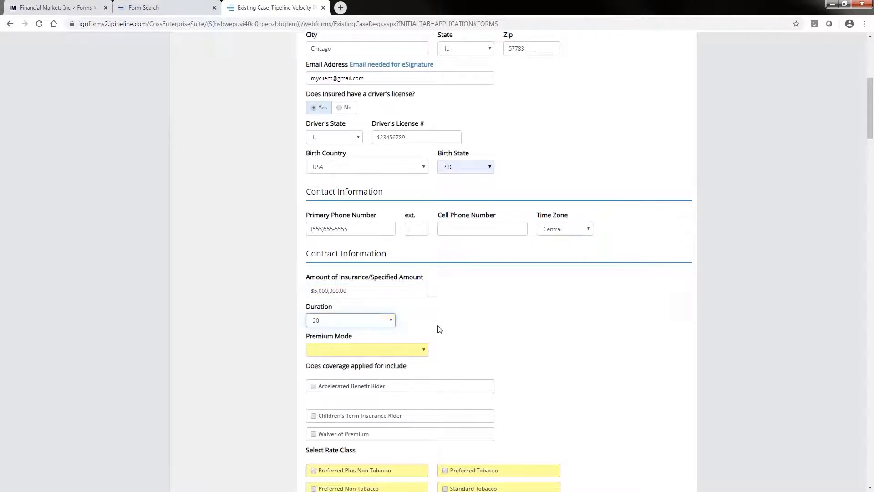
{"action": "left_click", "coordinate": [425, 350]}
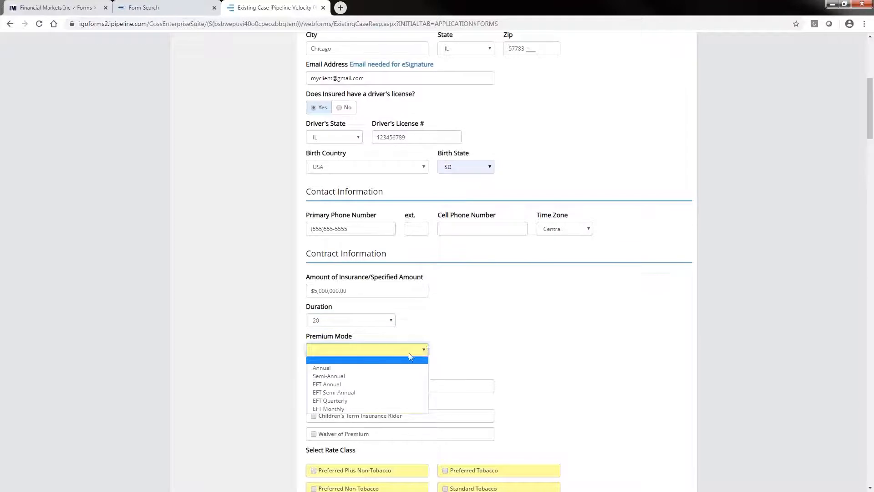
{"action": "left_click", "coordinate": [357, 408]}
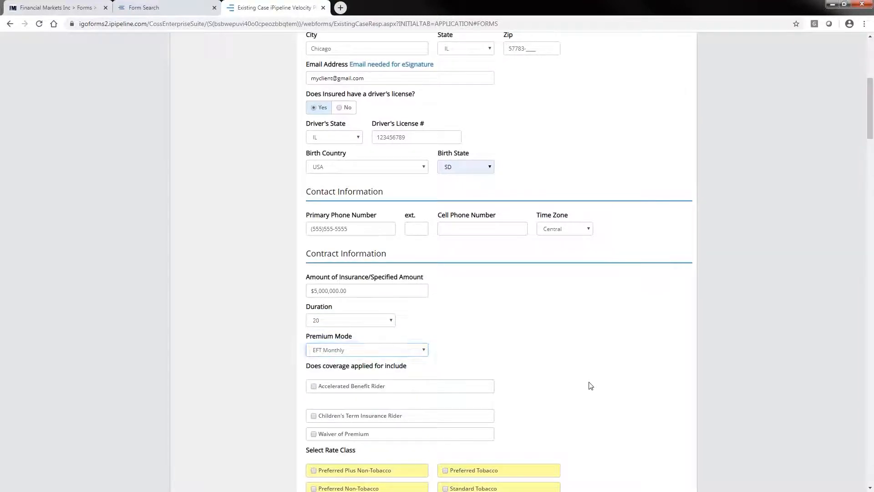
- Select the Preferred Non-Tobacco rate class, answer Yes to the insured being the owner, and continue to the following application page
{"action": "scroll", "coordinate": [592, 380], "scroll_direction": "down", "scroll_amount": 3}
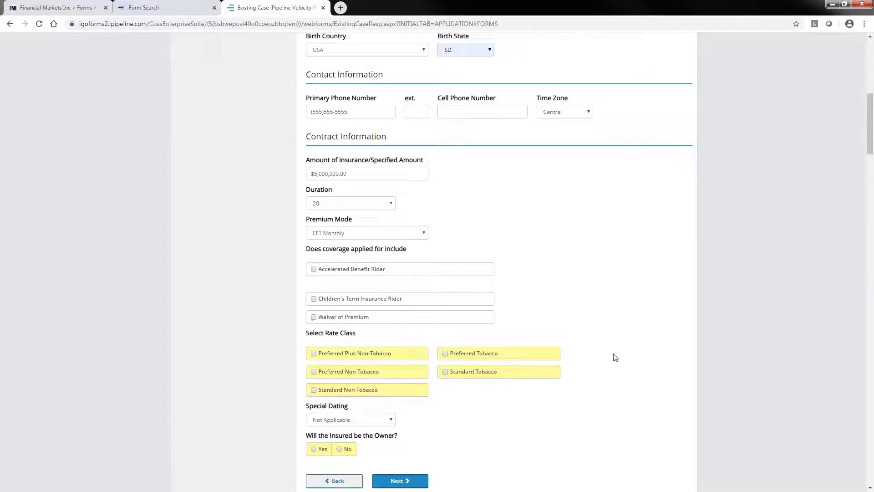
{"action": "left_click", "coordinate": [313, 372]}
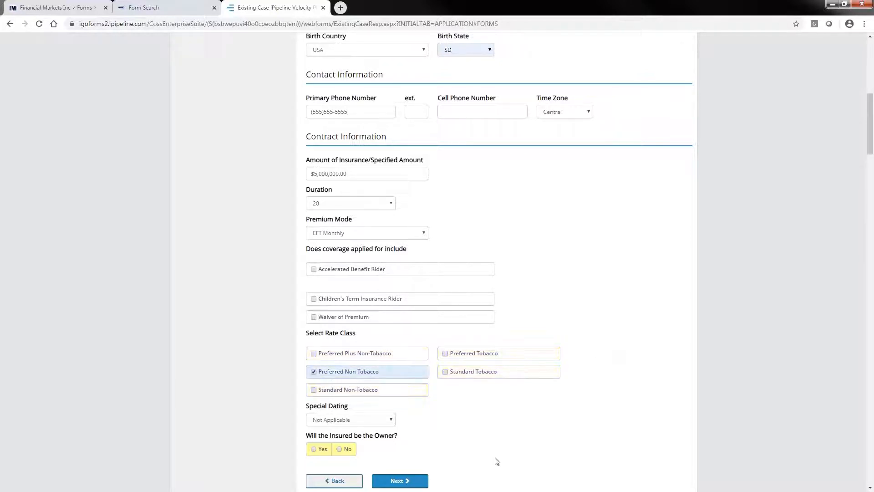
{"action": "scroll", "coordinate": [346, 432], "scroll_direction": "down", "scroll_amount": 1}
{"action": "left_click", "coordinate": [314, 438]}
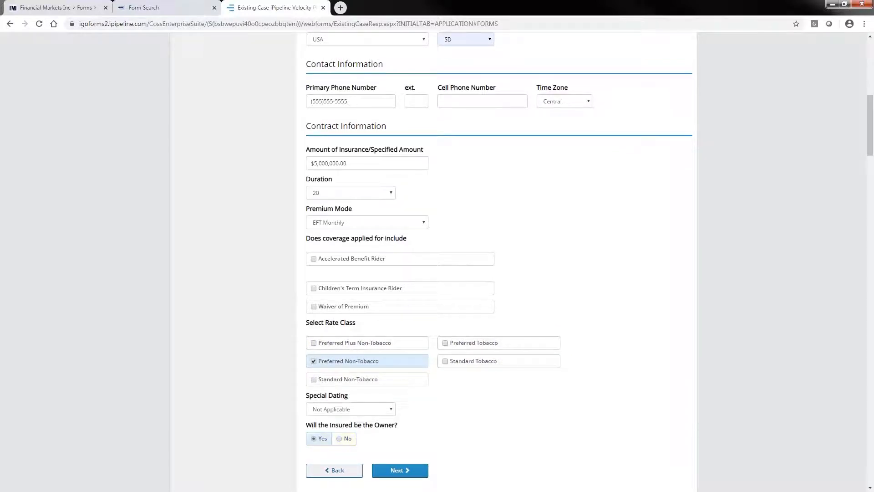
{"action": "left_click", "coordinate": [404, 470]}
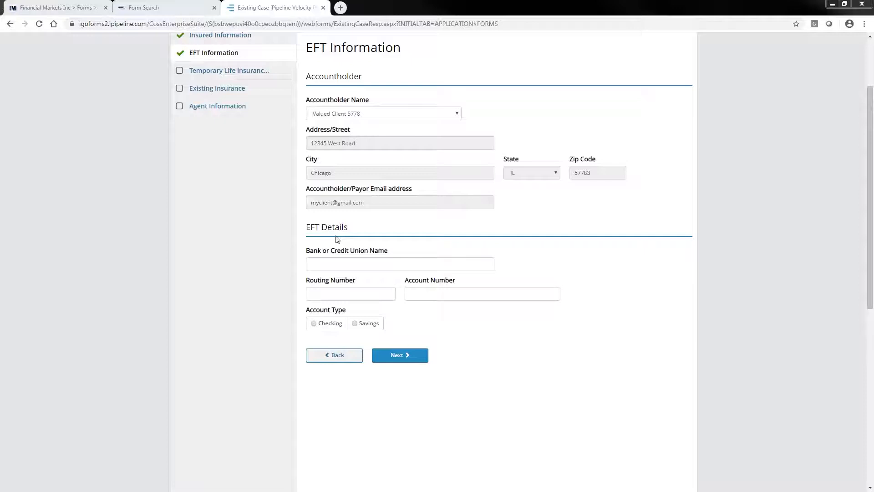
- On the Temporary Life Insurance Agreement page, answer Yes to submitting premium with the ticket and No to the four eligibility questions
{"action": "left_click", "coordinate": [406, 362]}
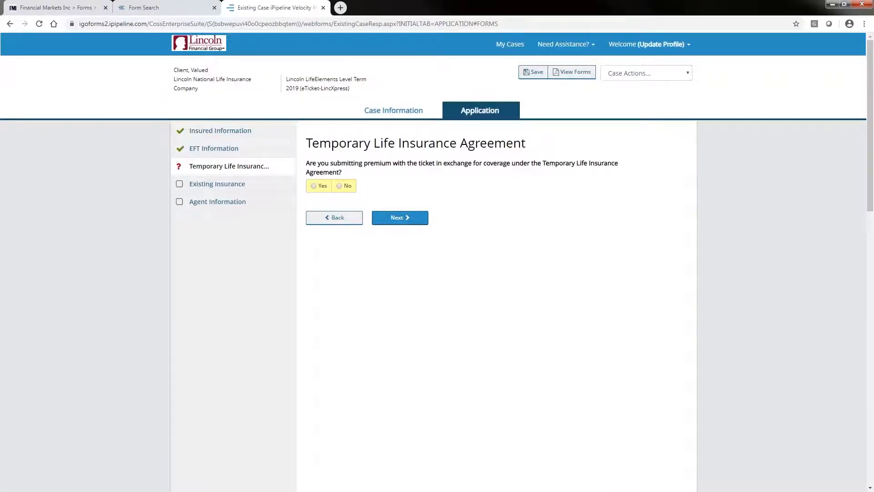
{"action": "left_click", "coordinate": [314, 186]}
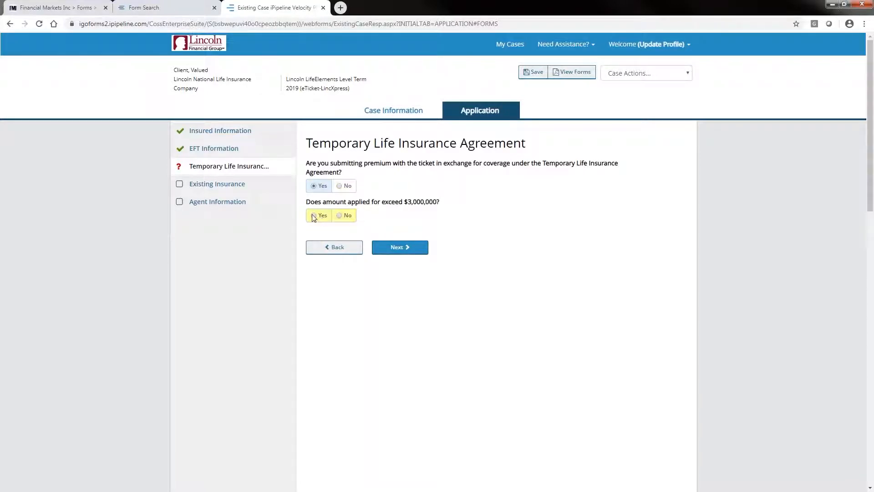
{"action": "left_click", "coordinate": [340, 216]}
{"action": "left_click", "coordinate": [340, 254]}
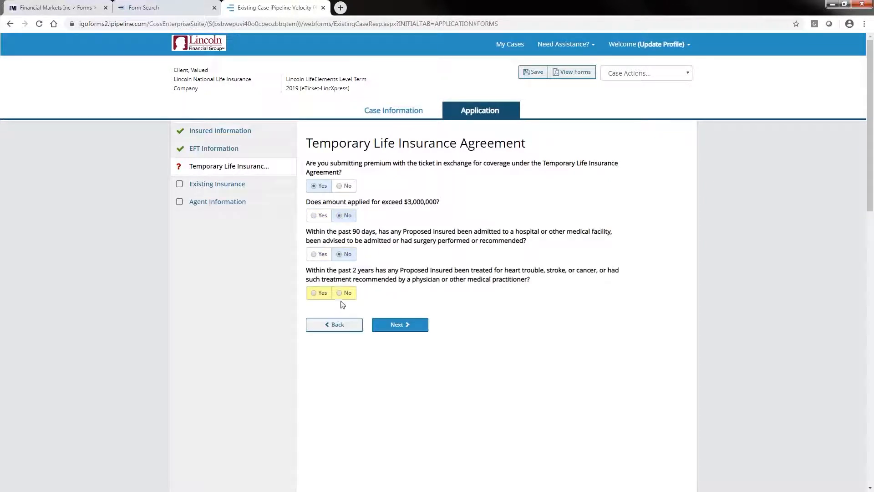
{"action": "left_click", "coordinate": [340, 293]}
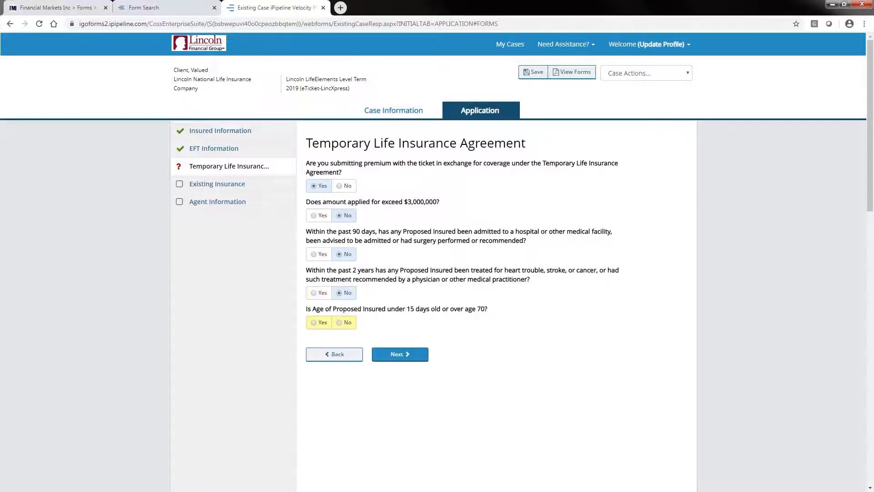
{"action": "left_click", "coordinate": [342, 323]}
- Set the temporary insurance payment method to EFT with an advance premium payment of $75.00, and continue to Existing Insurance
{"action": "left_click", "coordinate": [391, 353]}
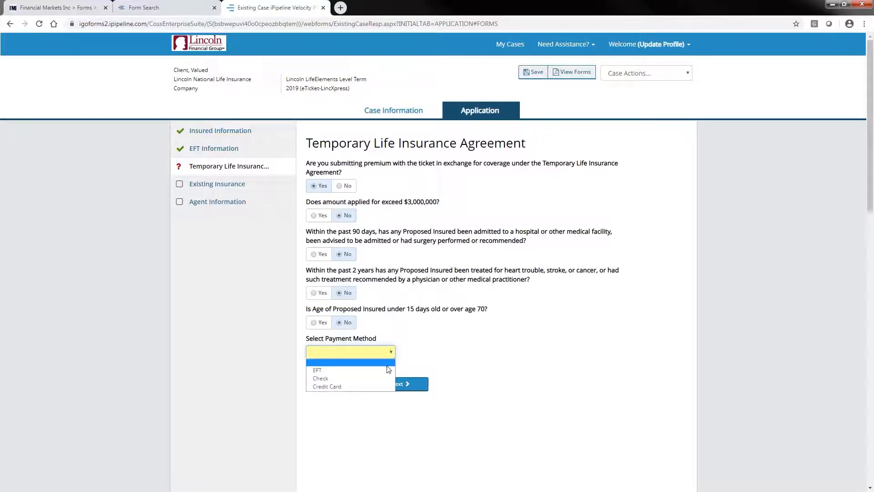
{"action": "left_click", "coordinate": [388, 368]}
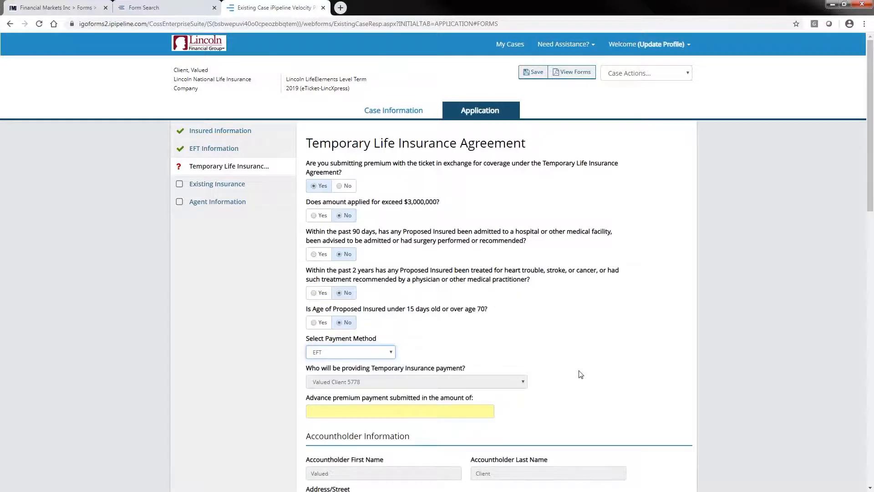
{"action": "scroll", "coordinate": [581, 374], "scroll_direction": "down", "scroll_amount": 1}
{"action": "left_click", "coordinate": [313, 368]}
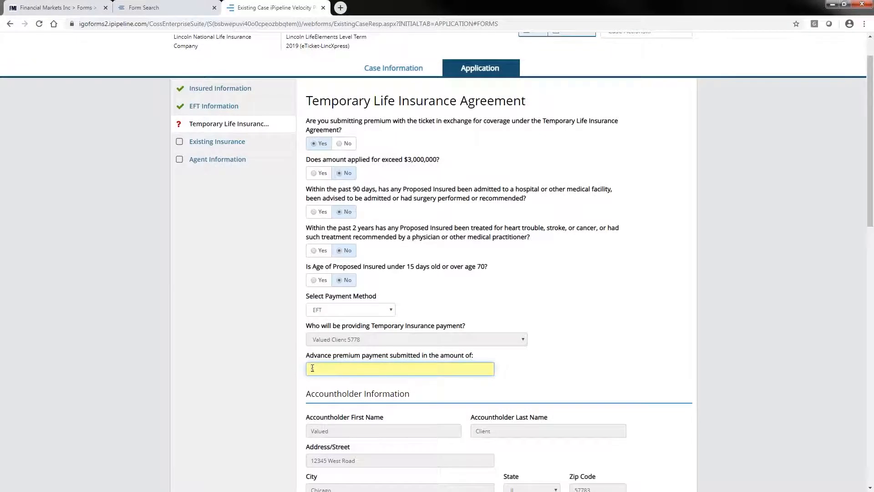
{"action": "type", "text": "$75.00"}
{"action": "left_click", "coordinate": [584, 299]}
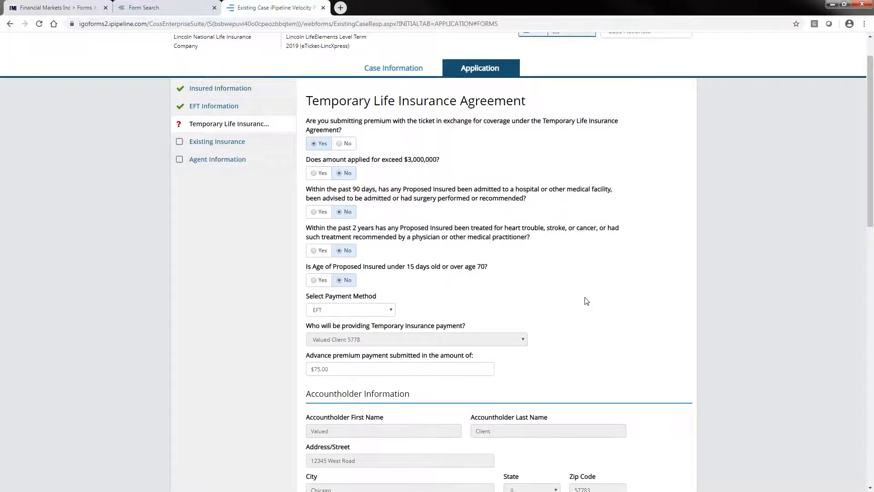
{"action": "scroll", "coordinate": [585, 303], "scroll_direction": "down", "scroll_amount": 5}
{"action": "scroll", "coordinate": [645, 303], "scroll_direction": "up", "scroll_amount": 1}
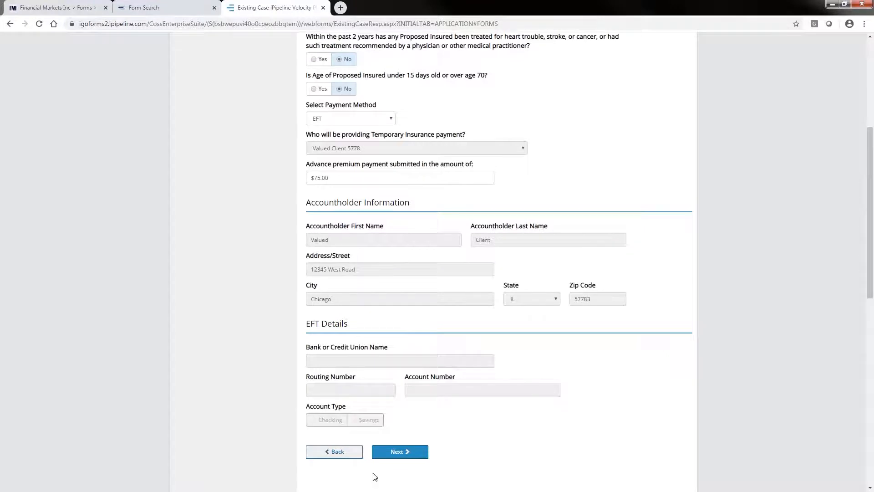
{"action": "left_click", "coordinate": [404, 452]}
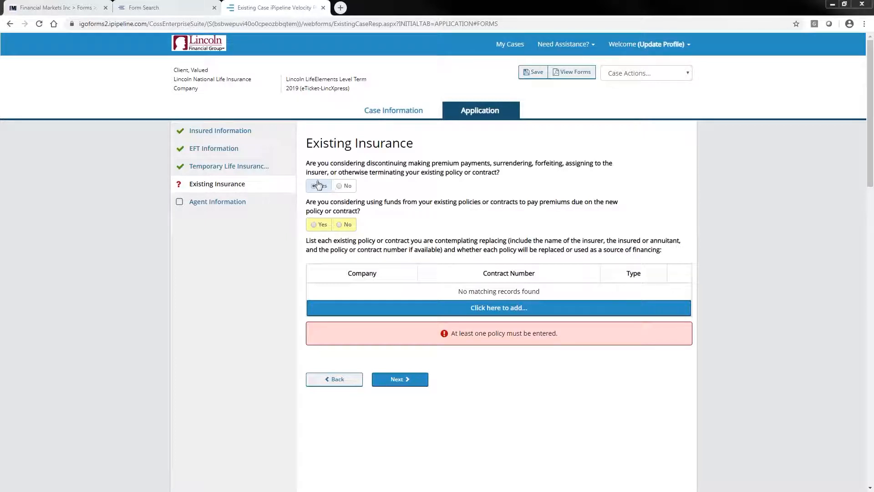
- Answer No to both existing insurance questions without adding a policy, and save the case
{"action": "left_click", "coordinate": [492, 306]}
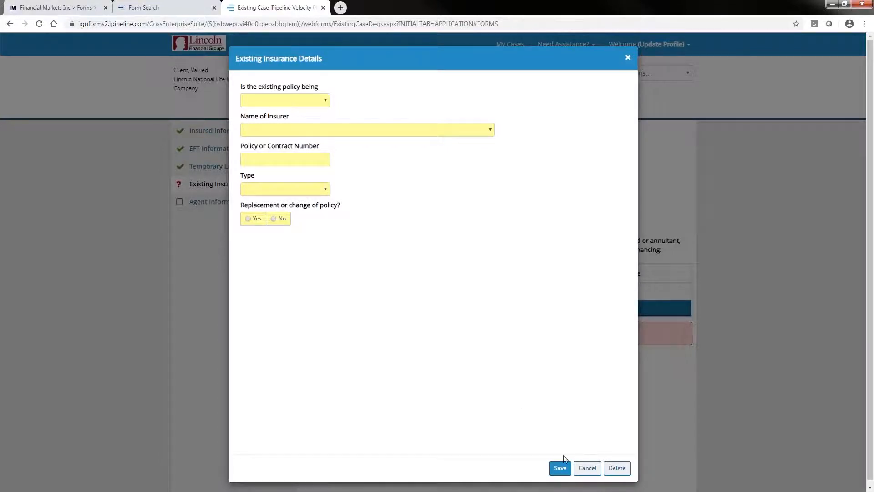
{"action": "left_click", "coordinate": [587, 468]}
{"action": "left_click", "coordinate": [340, 186]}
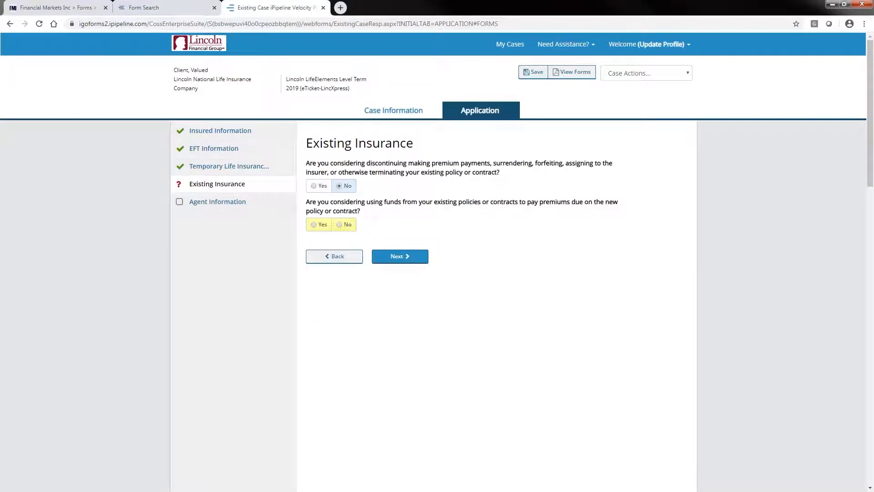
{"action": "left_click", "coordinate": [340, 225]}
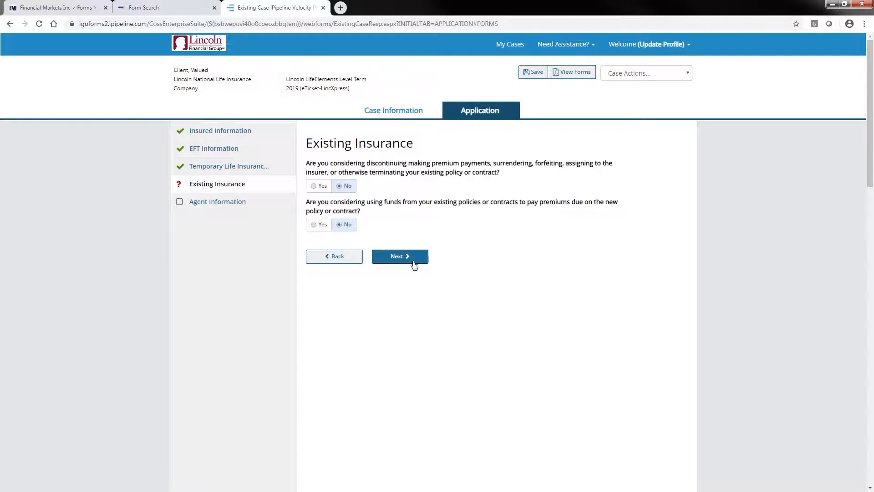
{"action": "left_click", "coordinate": [533, 72]}
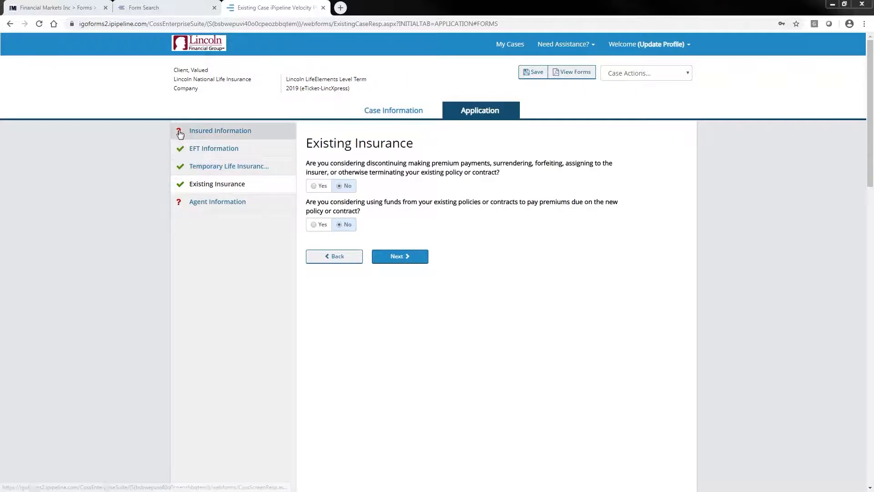
- Enter the insured's Social Security number in the Insured Information section
{"action": "left_click", "coordinate": [214, 130]}
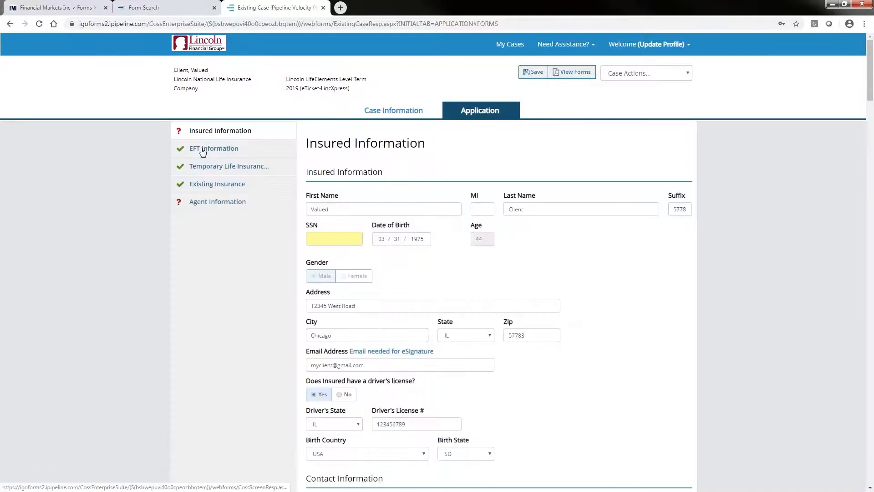
{"action": "left_click", "coordinate": [310, 237]}
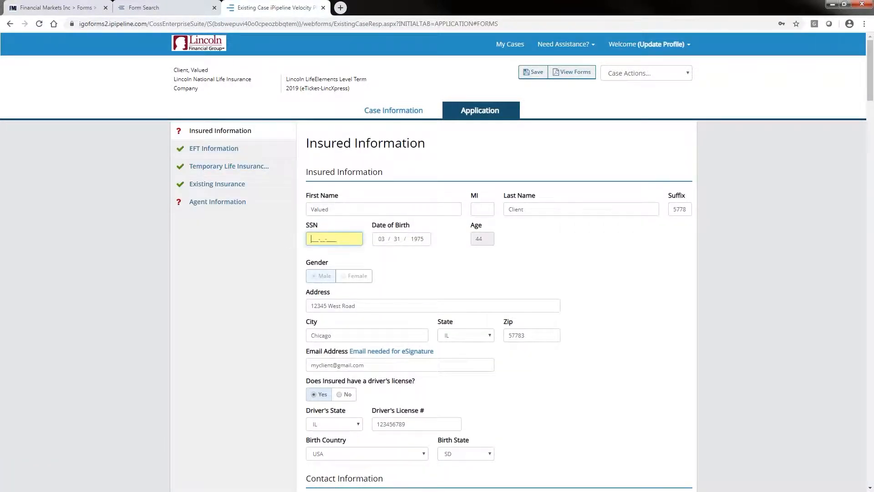
{"action": "type", "text": "123456"}
{"action": "left_click", "coordinate": [494, 254]}
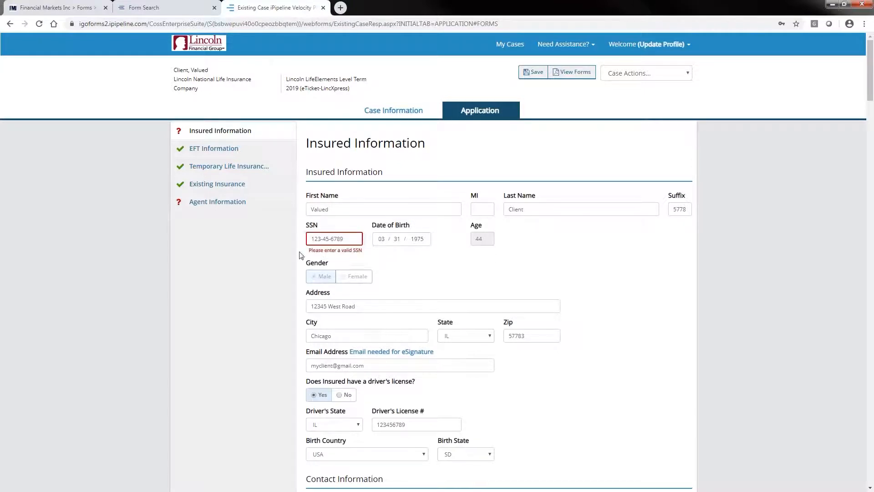
{"action": "left_click", "coordinate": [206, 203]}
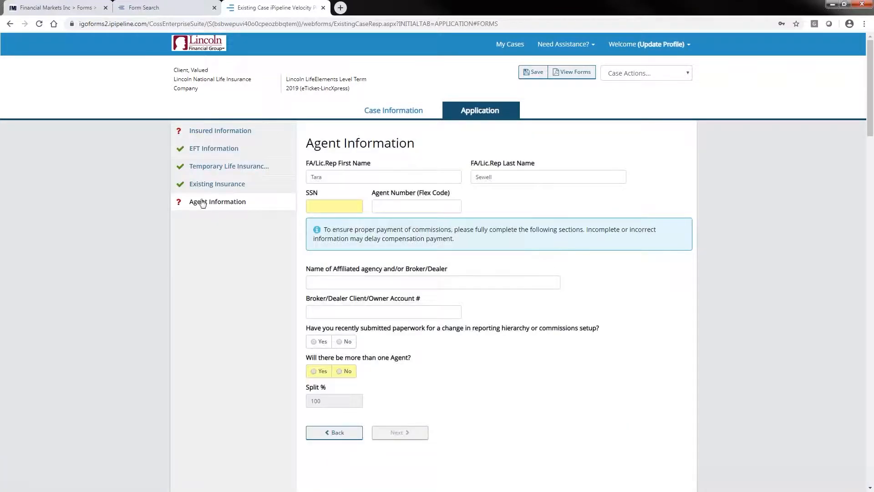
{"action": "left_click", "coordinate": [312, 204]}
{"action": "type", "text": "••"}
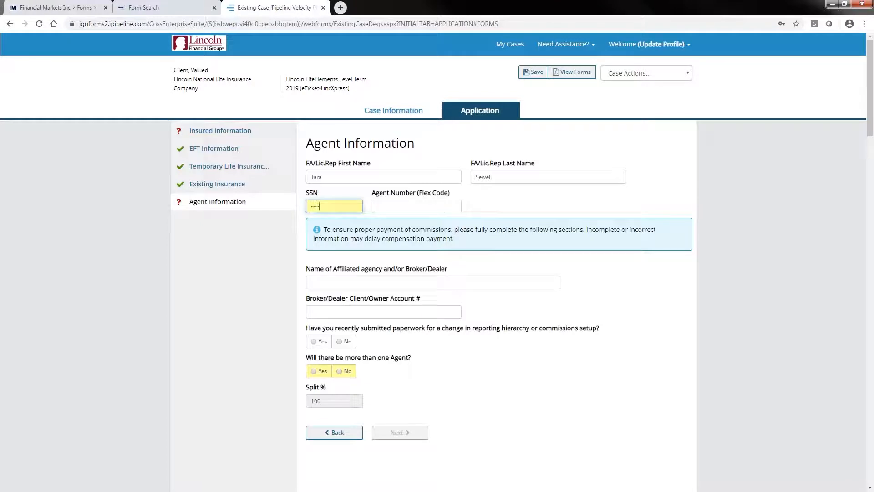
{"action": "type", "text": "•••••"}
{"action": "left_click_drag", "start_coordinate": [361, 205], "coordinate": [277, 204]}
{"action": "key", "text": "BackSpace"}
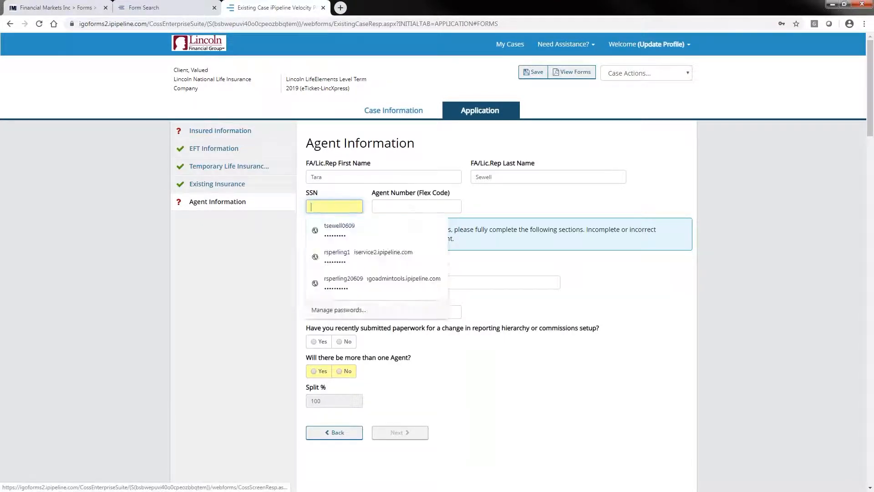
- Return to Insured Information and replace the insured's Social Security number with a different one
{"action": "left_click", "coordinate": [210, 131]}
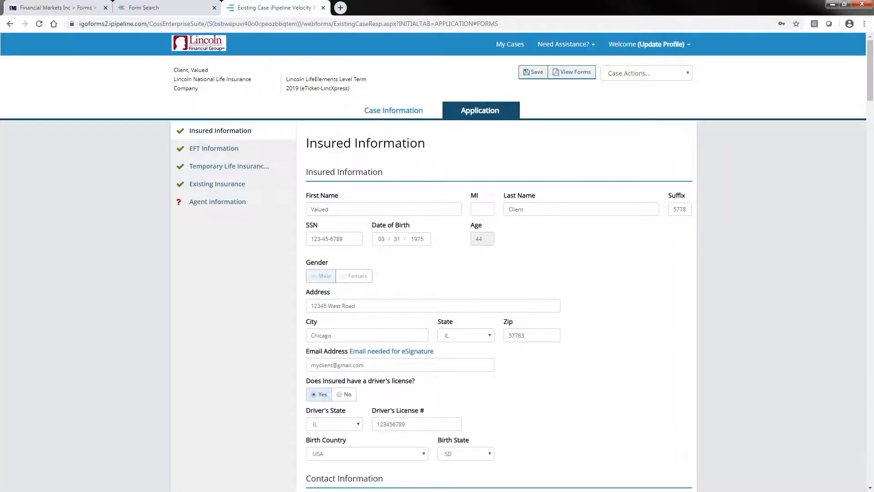
{"action": "left_click_drag", "start_coordinate": [349, 238], "coordinate": [283, 236]}
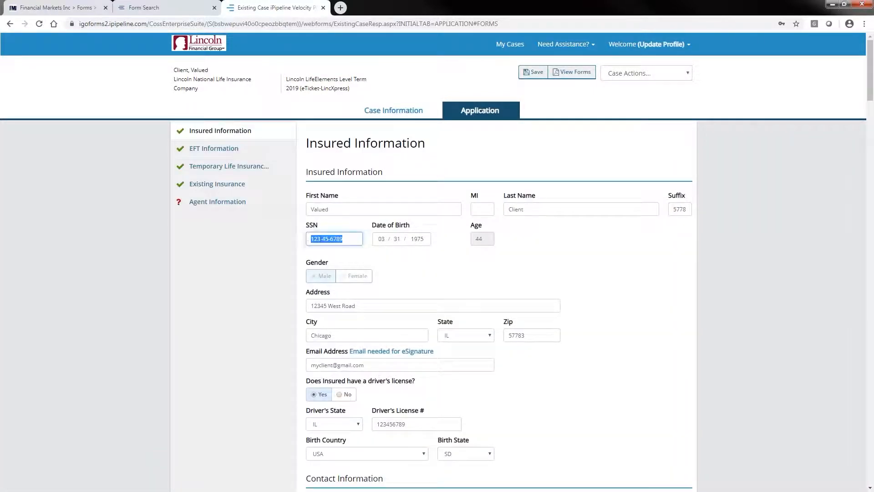
{"action": "type", "text": "555555555"}
{"action": "left_click", "coordinate": [263, 248]}
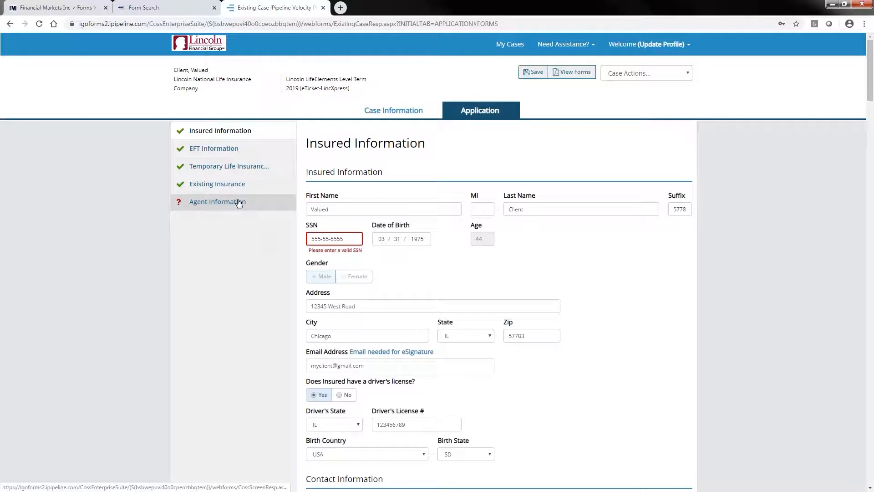
- Enter the agent's Social Security number on the Agent Information page, leaving the agent number blank
{"action": "left_click", "coordinate": [223, 202]}
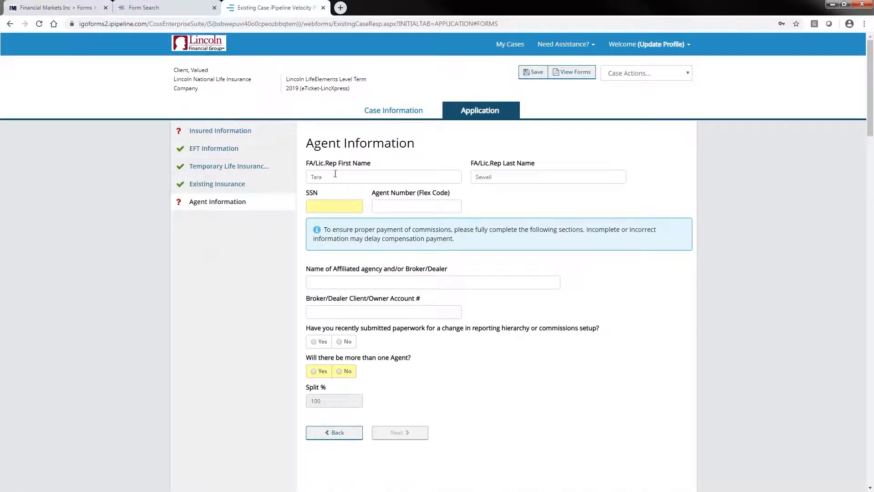
{"action": "left_click", "coordinate": [309, 204]}
{"action": "type", "text": "•••••••••"}
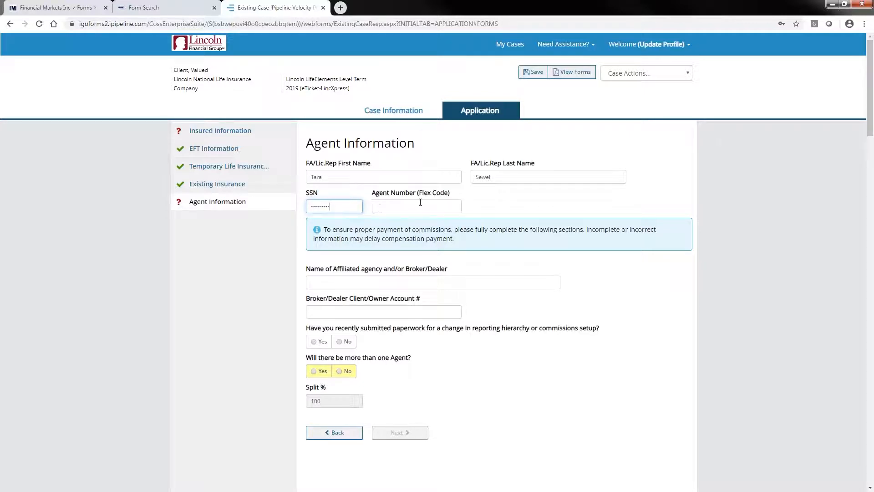
{"action": "left_click", "coordinate": [380, 205]}
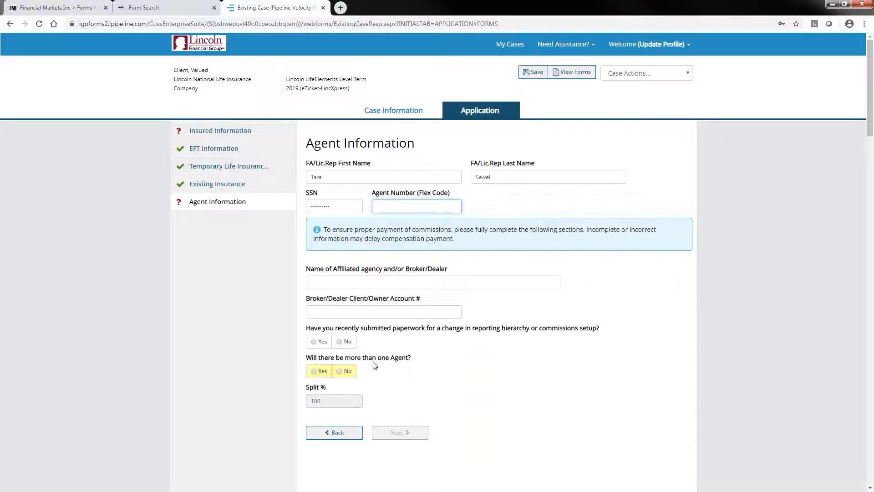
- Answer No to having more than one agent and continue to Agent Information Contd, acknowledging the validation notice and declining the password update
{"action": "left_click", "coordinate": [317, 371]}
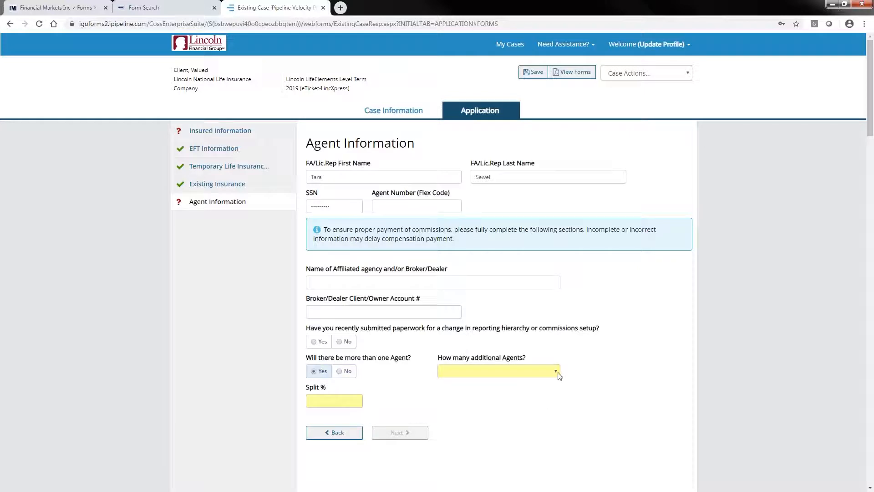
{"action": "left_click", "coordinate": [557, 372]}
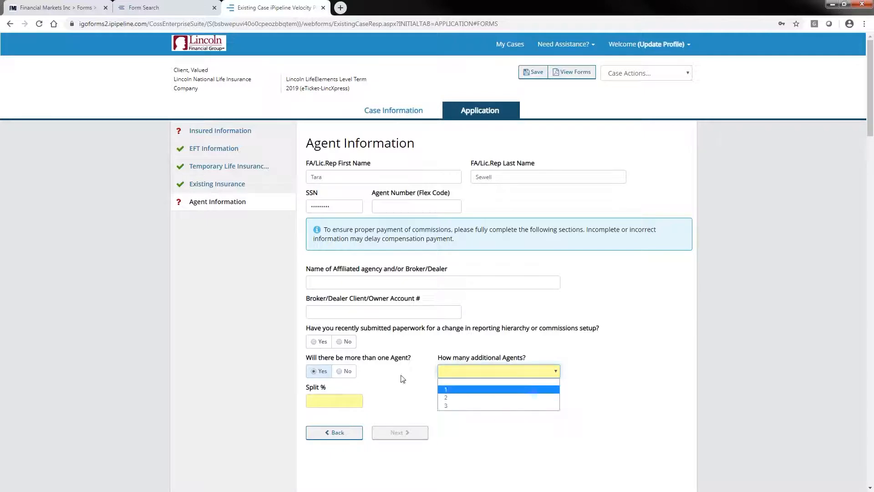
{"action": "left_click", "coordinate": [340, 371]}
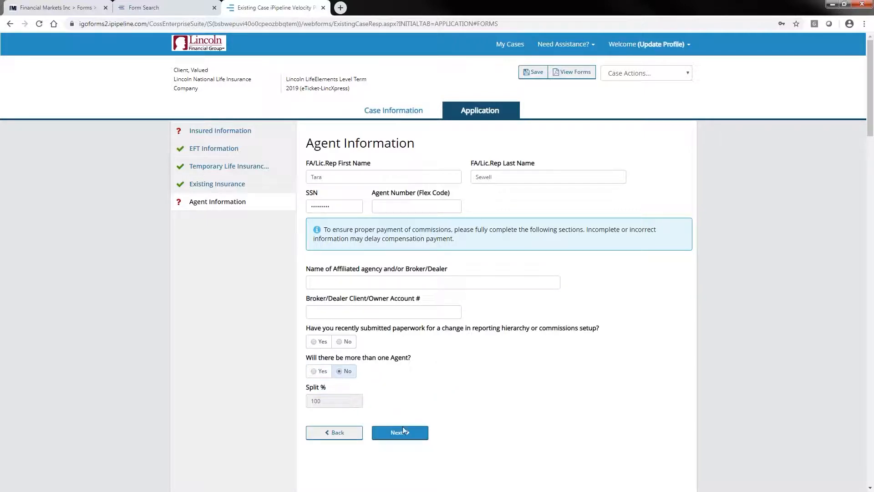
{"action": "left_click", "coordinate": [401, 433]}
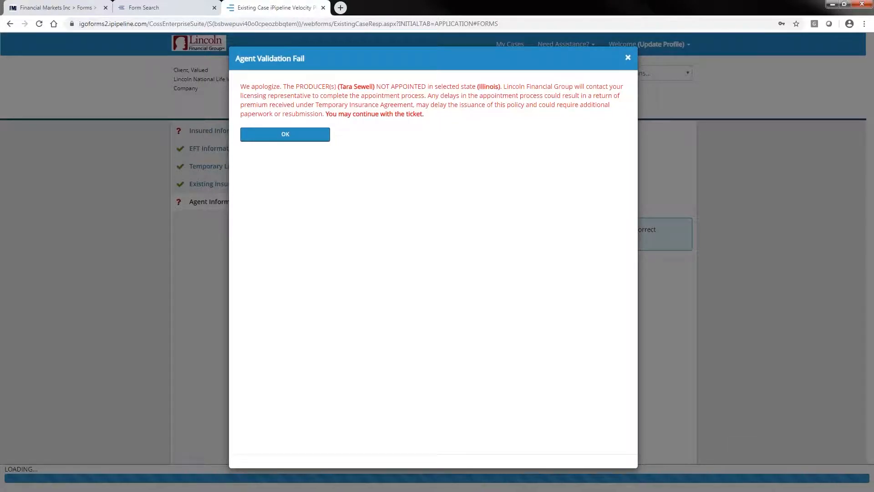
{"action": "left_click", "coordinate": [285, 136]}
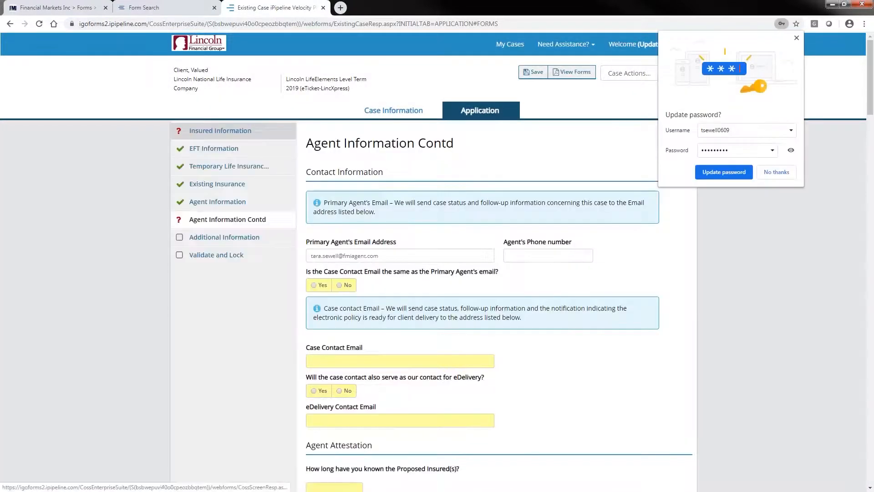
{"action": "left_click", "coordinate": [778, 173]}
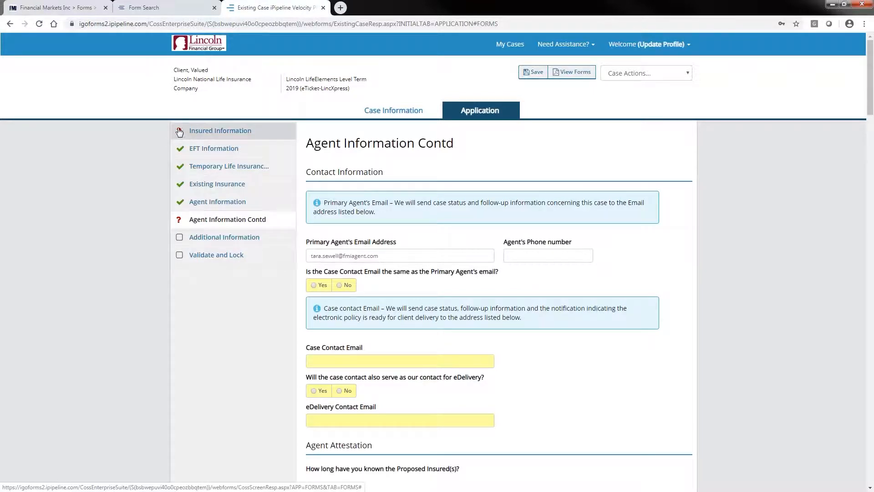
- On Agent Information Contd, answer No to the case contact email matching the primary agent's and enter the agent's phone number
{"action": "left_click", "coordinate": [194, 132]}
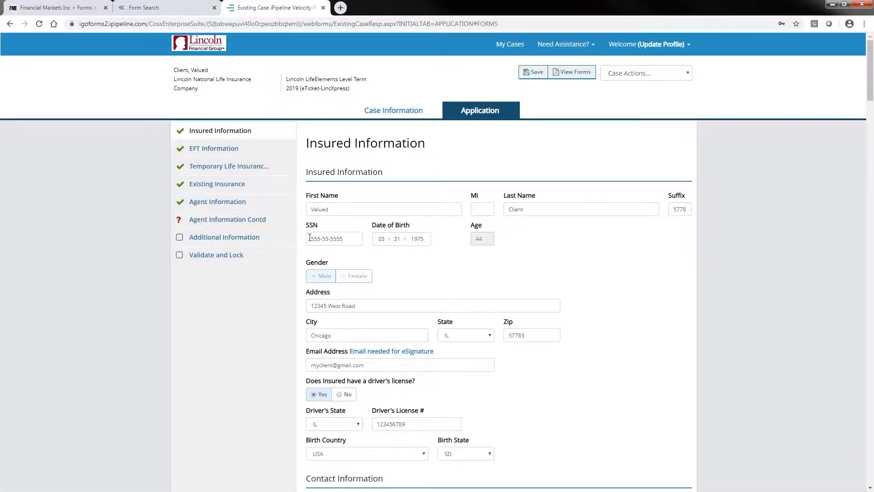
{"action": "left_click", "coordinate": [212, 219]}
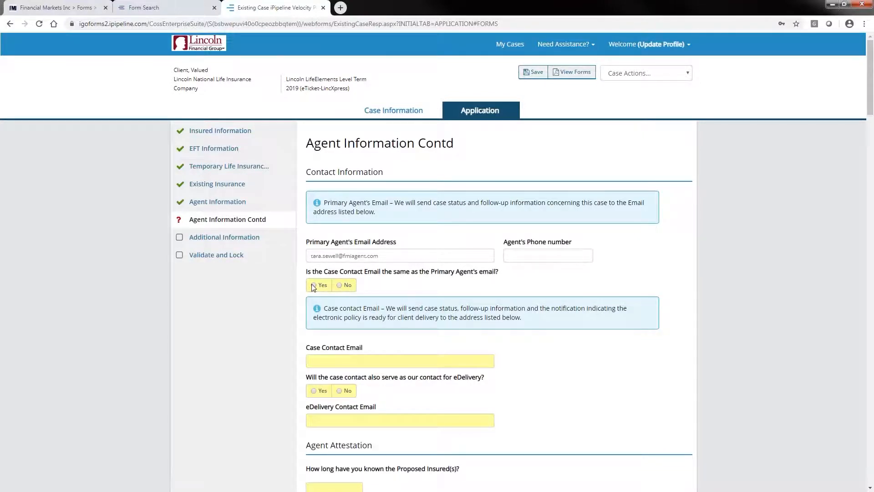
{"action": "left_click", "coordinate": [341, 285]}
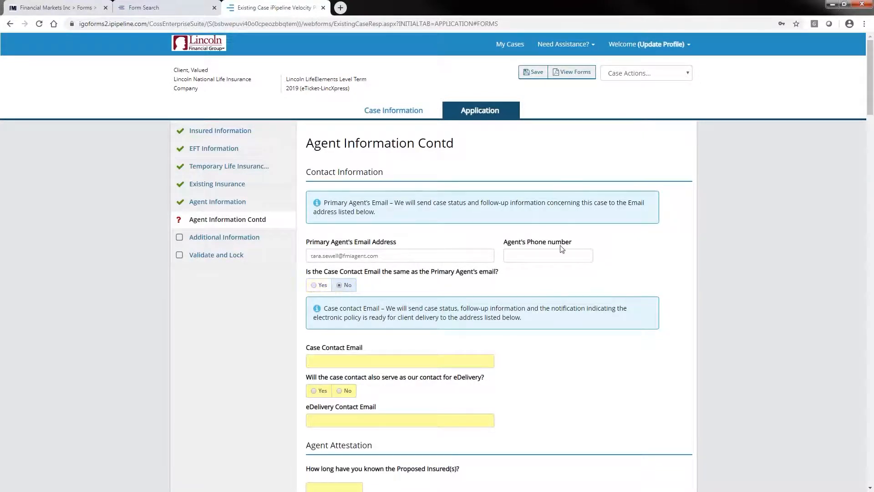
{"action": "left_click", "coordinate": [511, 253]}
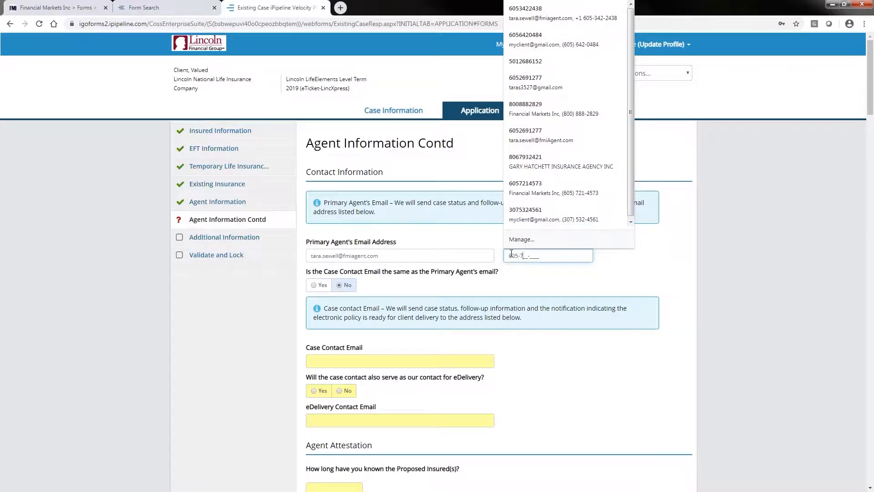
- Fill in the case contact's email and answer Yes to the case contact also serving as the eDelivery contact
{"action": "key", "text": "Tab"}
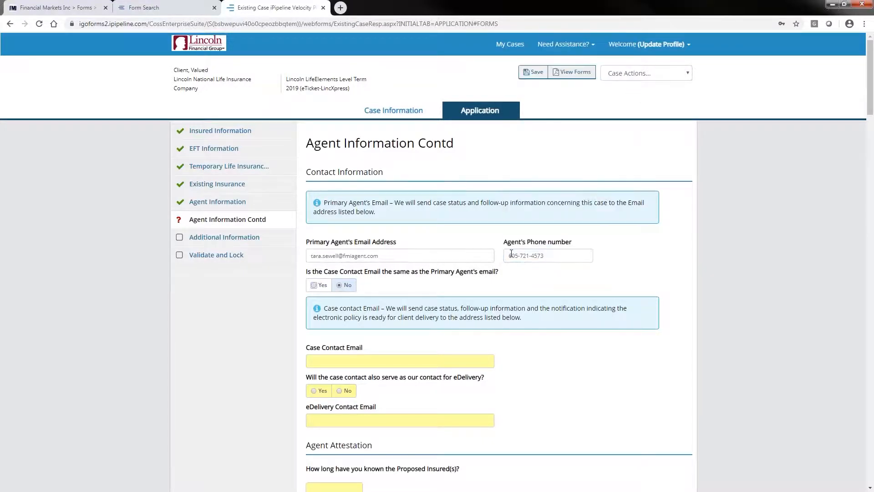
{"action": "left_click", "coordinate": [315, 359]}
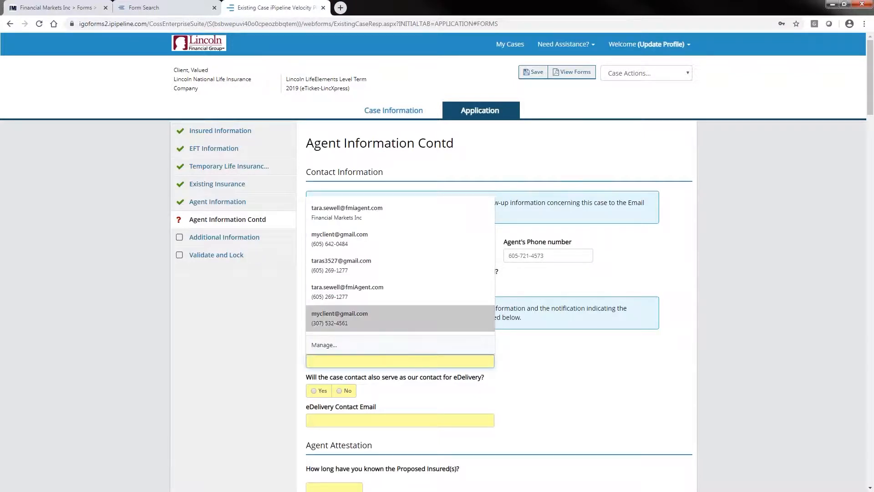
{"action": "left_click", "coordinate": [347, 210]}
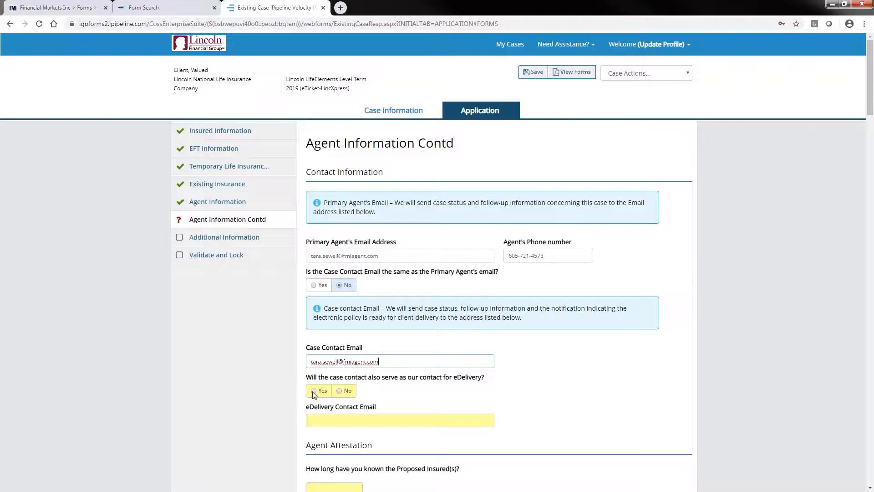
{"action": "left_click", "coordinate": [314, 392]}
- In Agent Attestation, enter 15 years known, No to being related, Yes to understanding English, and Family Protection as the insurance purpose
{"action": "scroll", "coordinate": [563, 391], "scroll_direction": "down", "scroll_amount": 3}
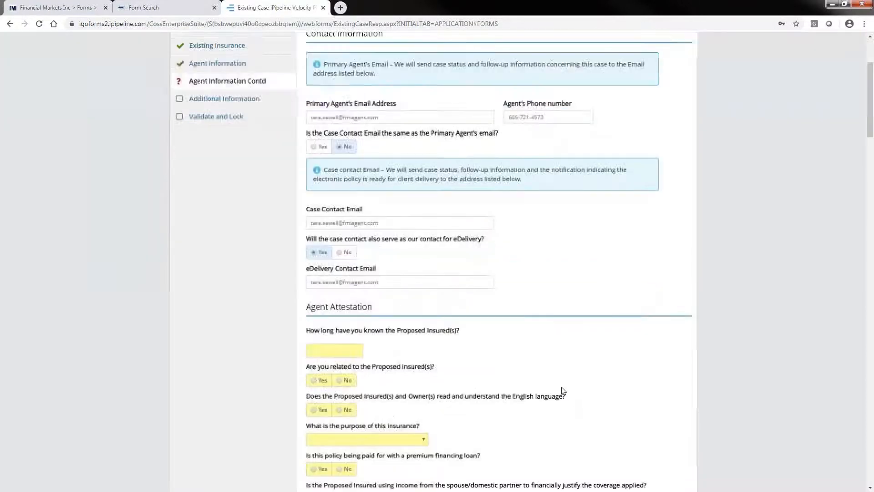
{"action": "scroll", "coordinate": [563, 391], "scroll_direction": "down", "scroll_amount": 1}
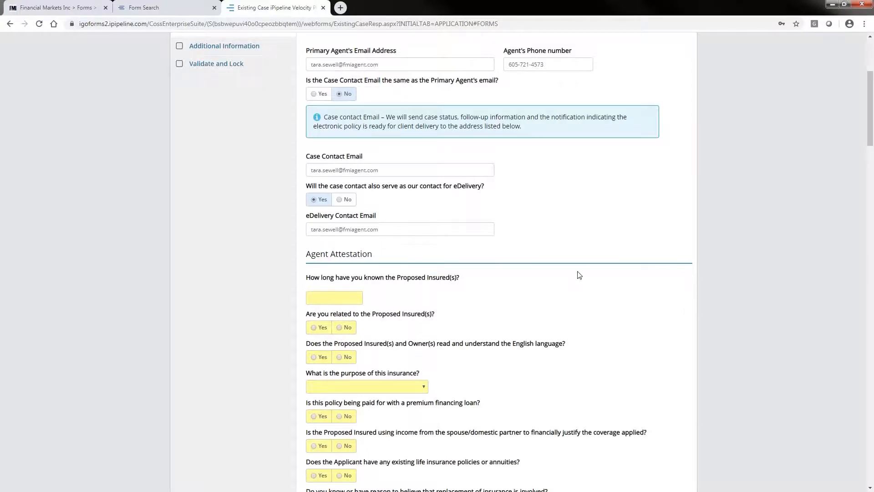
{"action": "scroll", "coordinate": [580, 278], "scroll_direction": "down", "scroll_amount": 2}
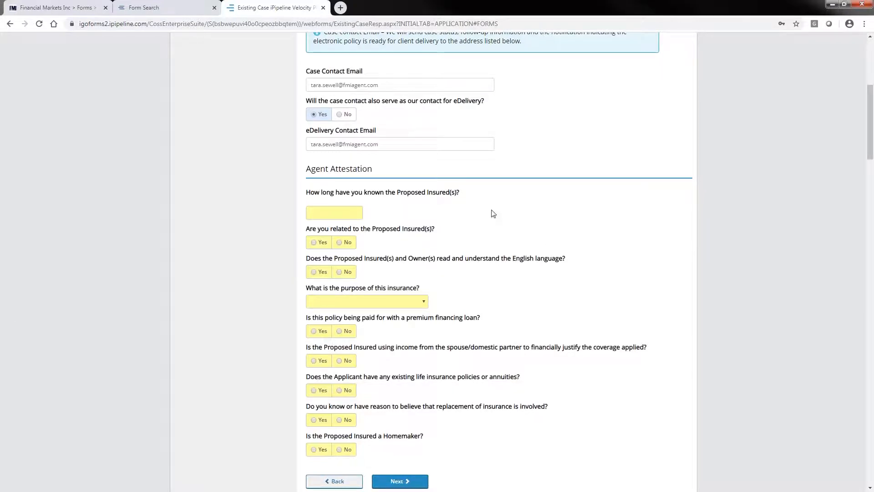
{"action": "left_click", "coordinate": [318, 208]}
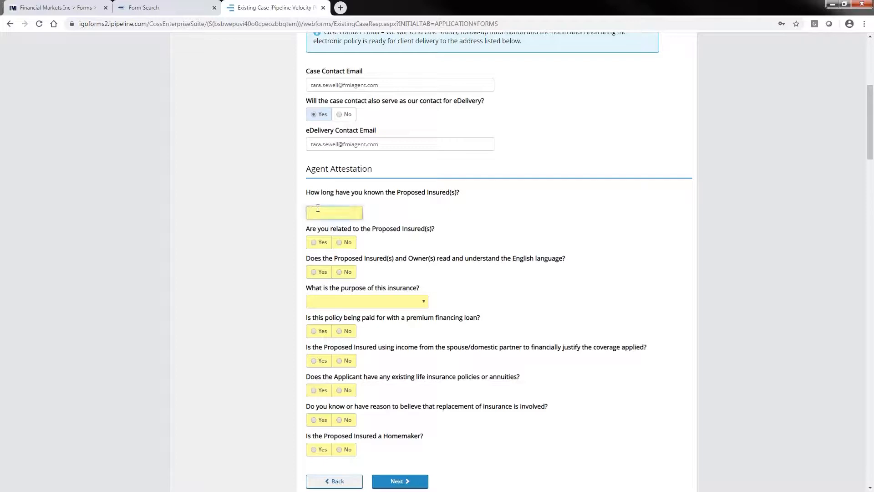
{"action": "type", "text": "15 years"}
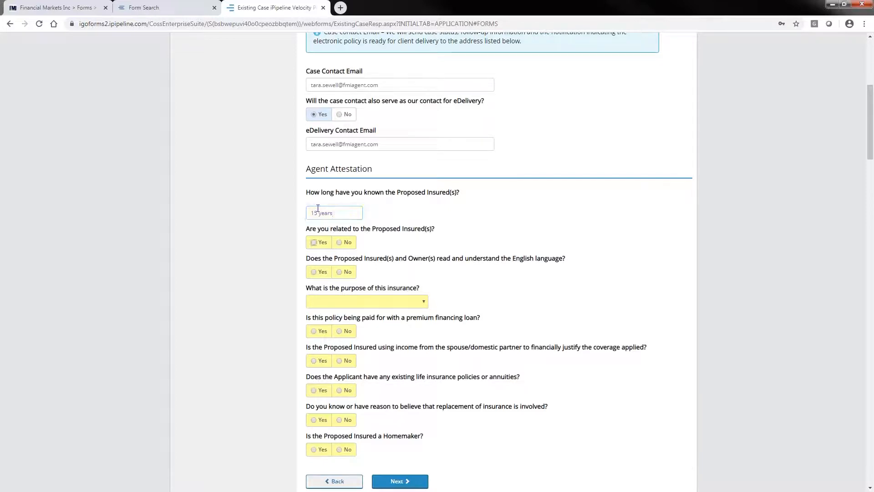
{"action": "left_click", "coordinate": [339, 243]}
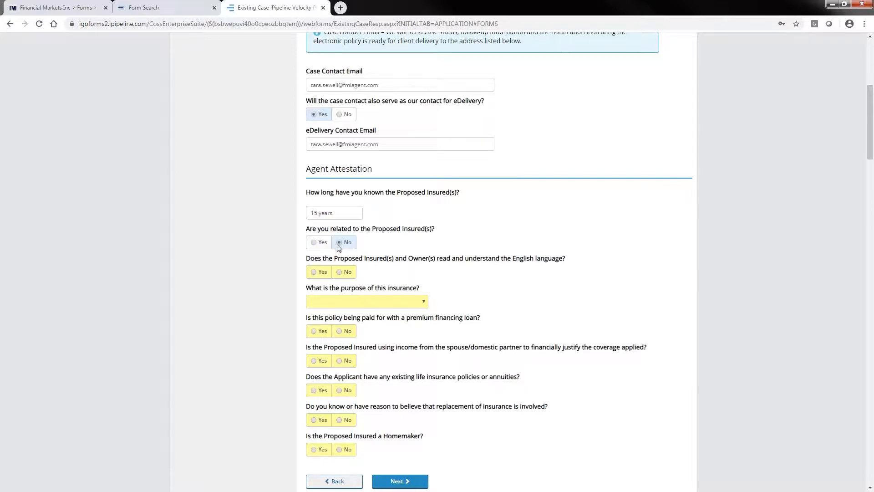
{"action": "left_click", "coordinate": [318, 272]}
{"action": "left_click", "coordinate": [422, 302]}
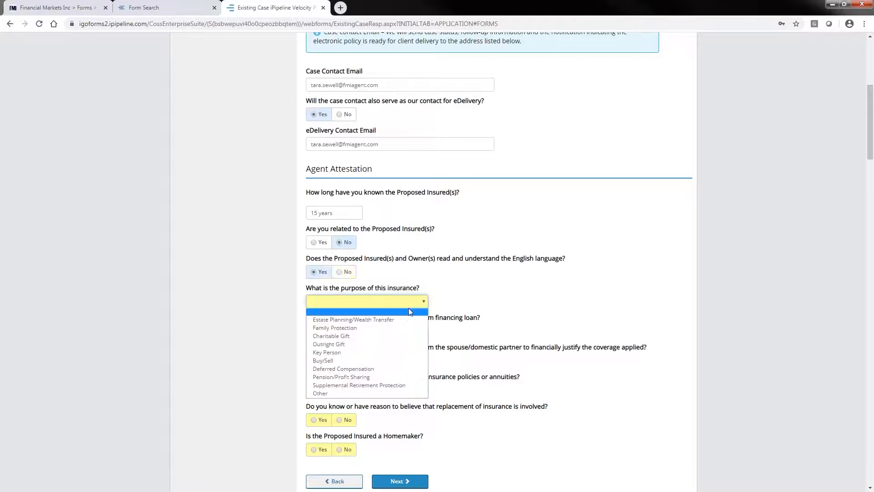
{"action": "left_click", "coordinate": [372, 328]}
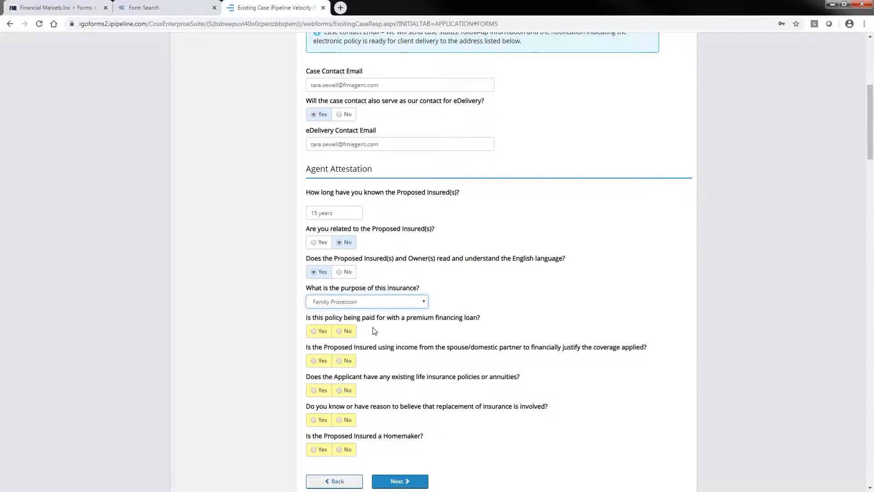
- Answer No to the premium financing, spouse income, existing policies, replacement and homemaker questions, and continue to Additional Information
{"action": "left_click", "coordinate": [342, 332]}
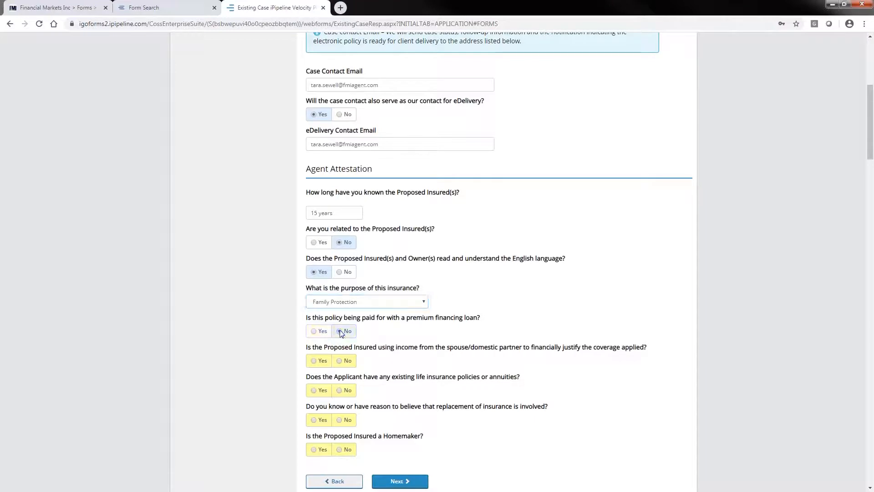
{"action": "left_click", "coordinate": [339, 362]}
{"action": "left_click", "coordinate": [339, 390]}
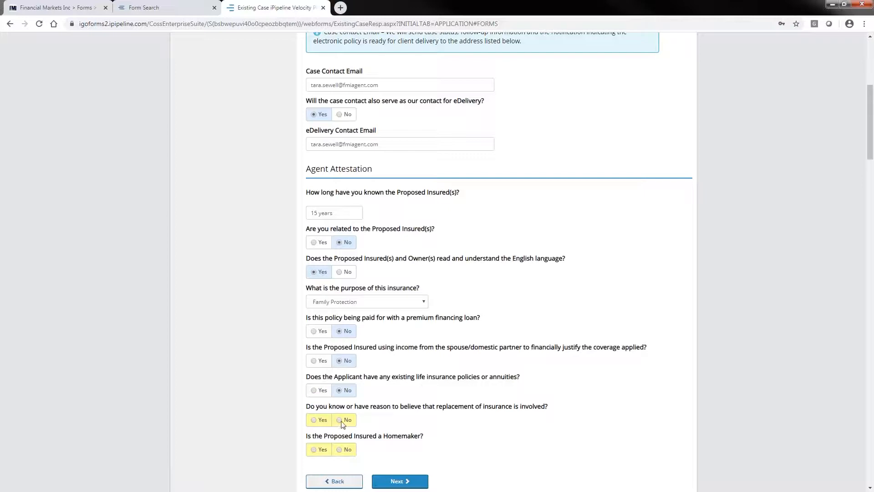
{"action": "left_click", "coordinate": [338, 449]}
{"action": "left_click", "coordinate": [400, 481]}
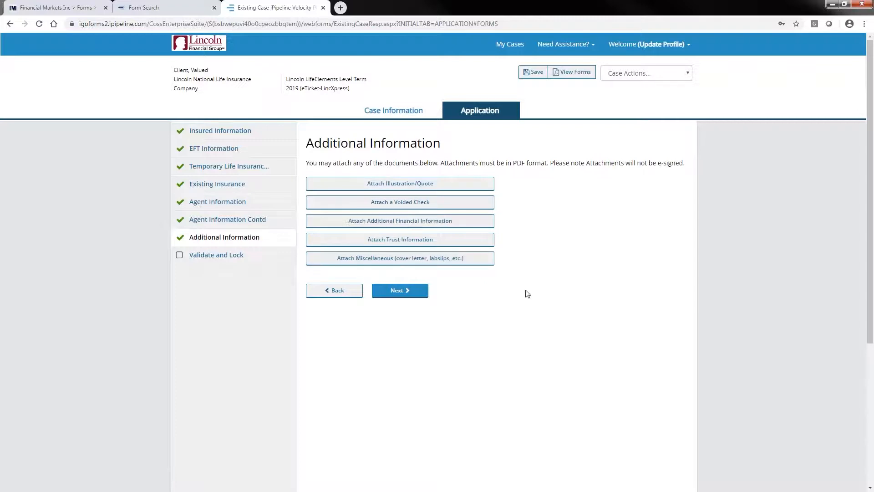
- Lock the application for the electronic signature process without attaching any documents, and save the case
{"action": "left_click", "coordinate": [400, 294]}
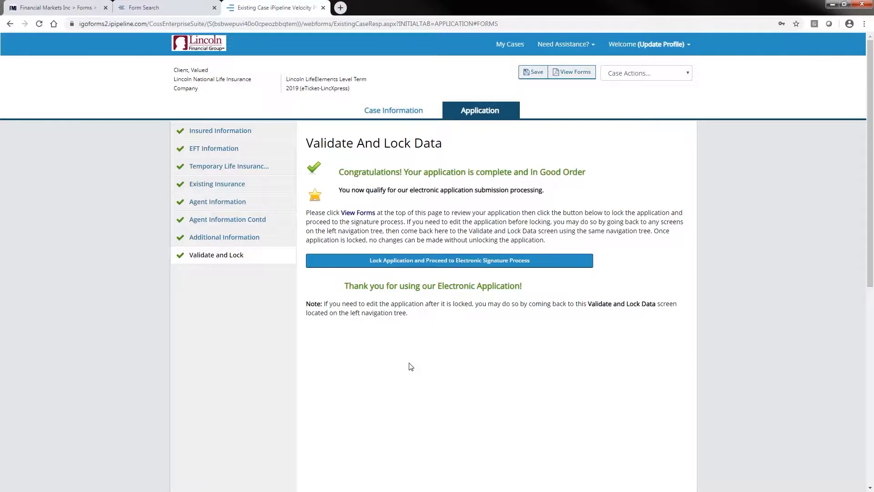
{"action": "left_click", "coordinate": [459, 268]}
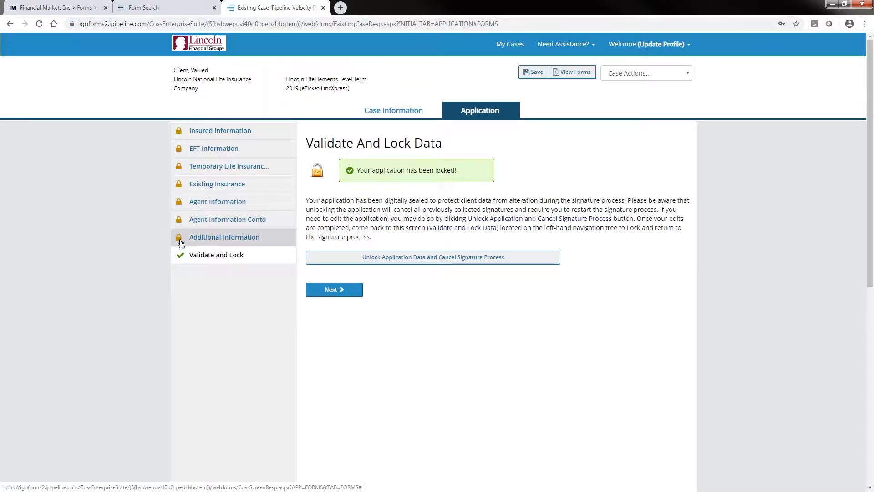
{"action": "left_click", "coordinate": [535, 72]}
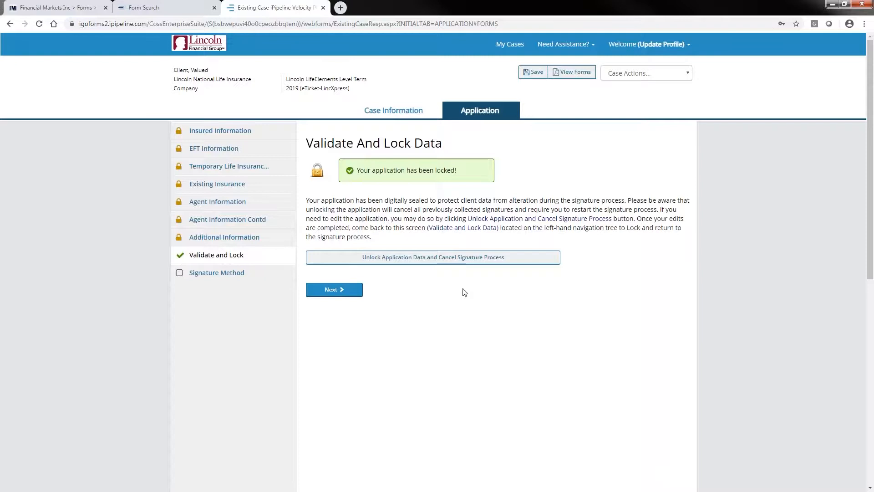
- Choose Electronic Signature as the signature method, with Remote using 4-digit SSN/PIN for the proposed insured, and continue to Agent Instructions
{"action": "left_click", "coordinate": [334, 291]}
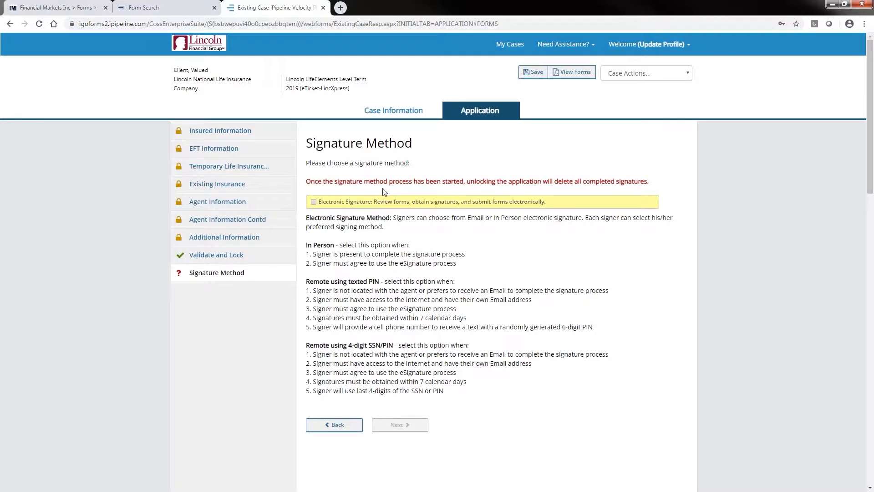
{"action": "left_click", "coordinate": [313, 201]}
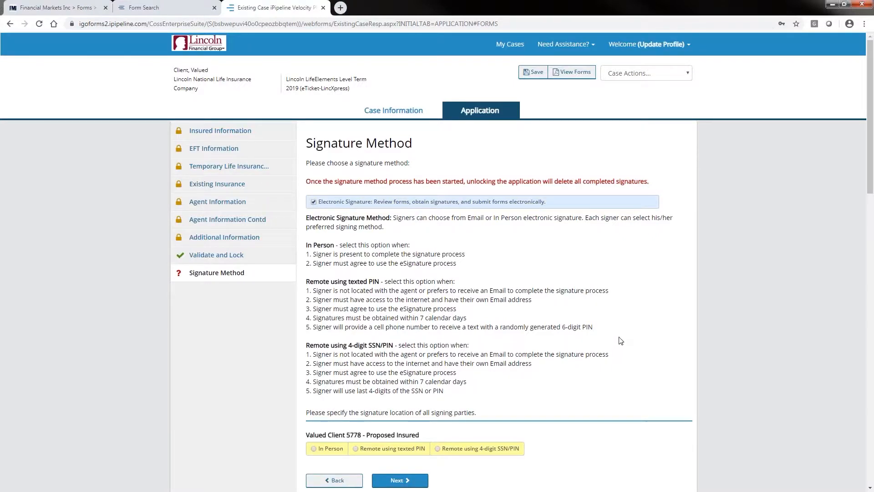
{"action": "scroll", "coordinate": [620, 340], "scroll_direction": "down", "scroll_amount": 1}
{"action": "scroll", "coordinate": [620, 340], "scroll_direction": "down", "scroll_amount": 2}
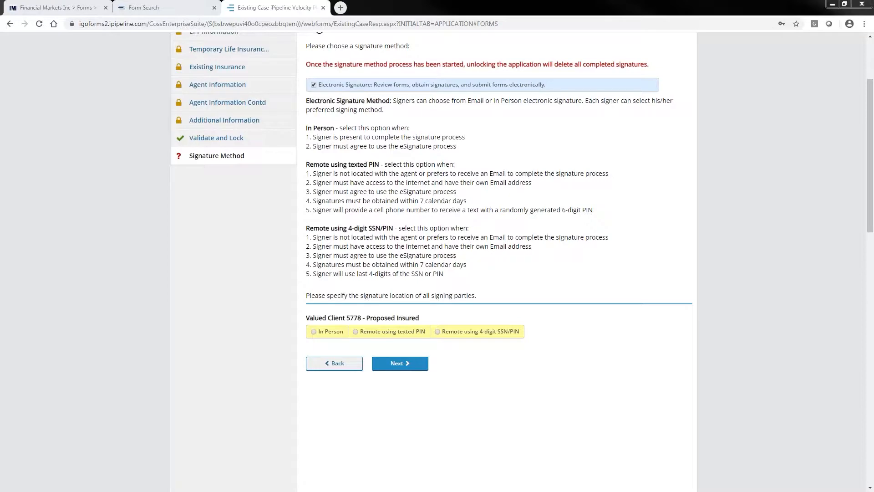
{"action": "left_click", "coordinate": [437, 332]}
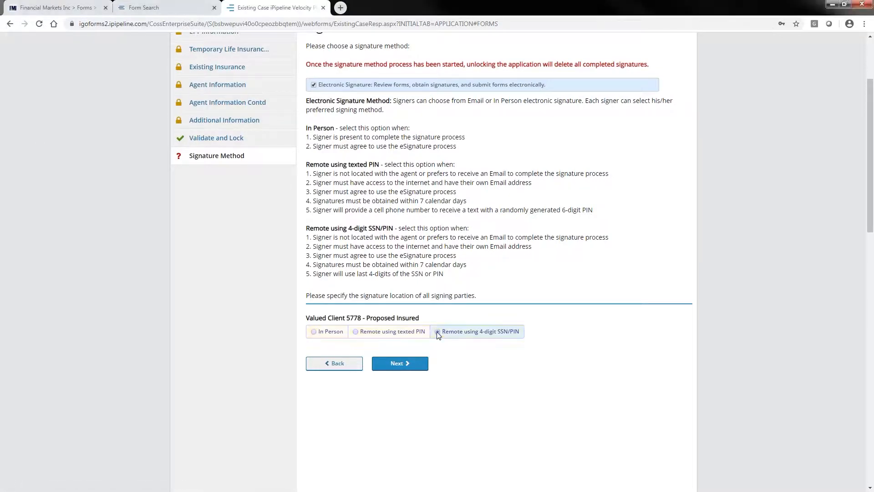
{"action": "left_click", "coordinate": [400, 364]}
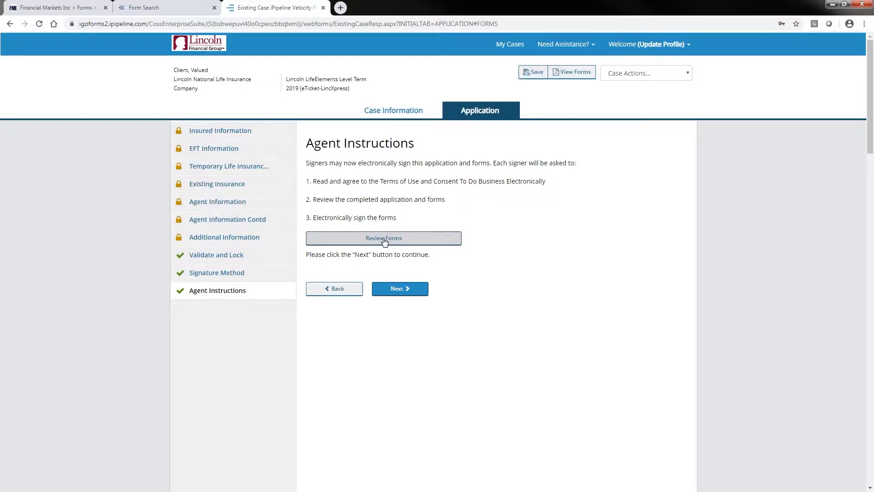
- Proceed to eSignature Instructions without reviewing the forms and confirm the agent's email address
{"action": "left_click", "coordinate": [405, 293]}
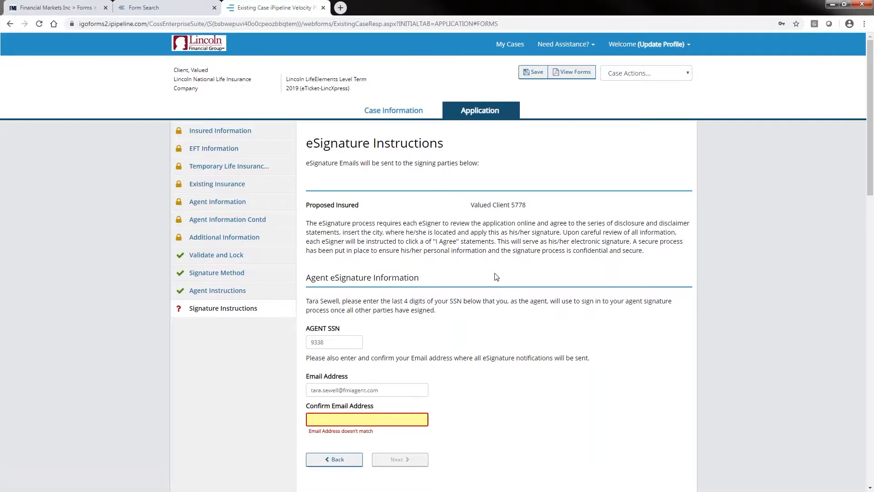
{"action": "scroll", "coordinate": [496, 276], "scroll_direction": "down", "scroll_amount": 2}
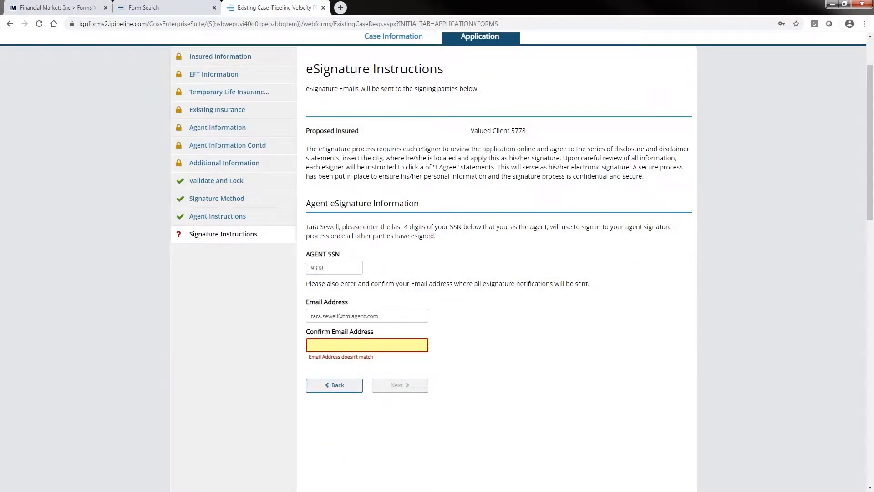
{"action": "left_click", "coordinate": [311, 346]}
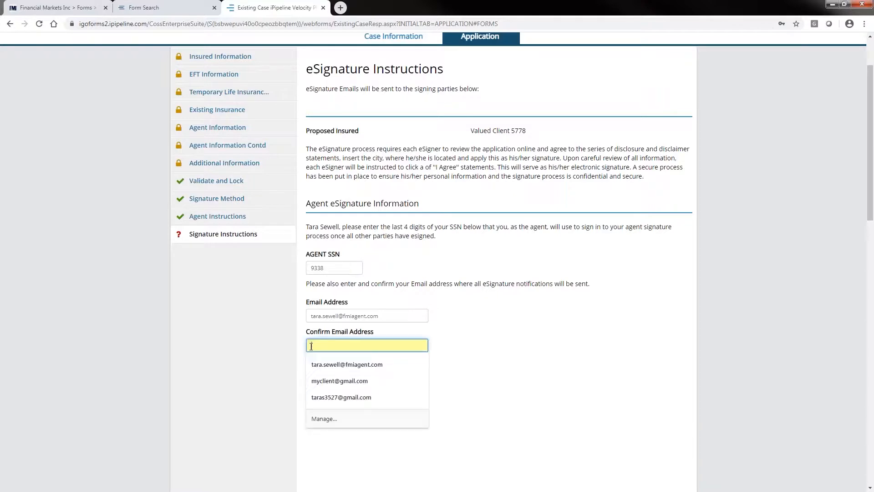
{"action": "left_click", "coordinate": [355, 364]}
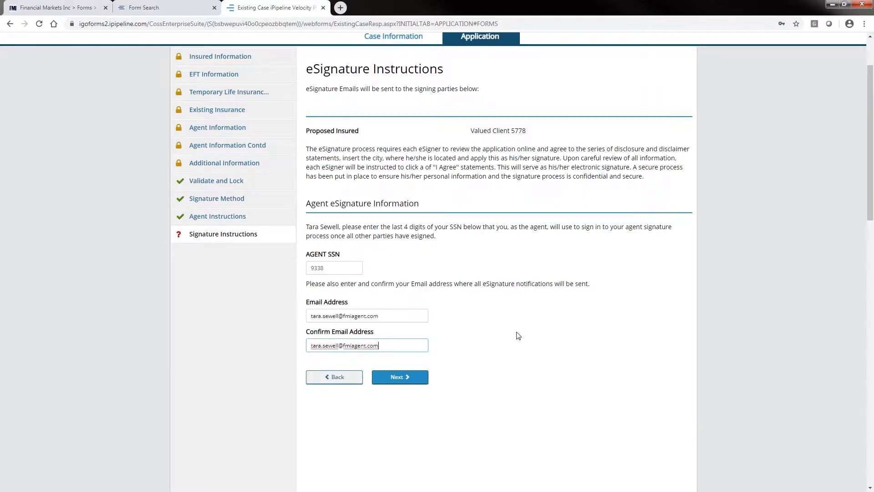
- Continue to Electronic Signatures, send the eSignature email to the proposed insured, and acknowledge the submission notice
{"action": "left_click", "coordinate": [400, 378]}
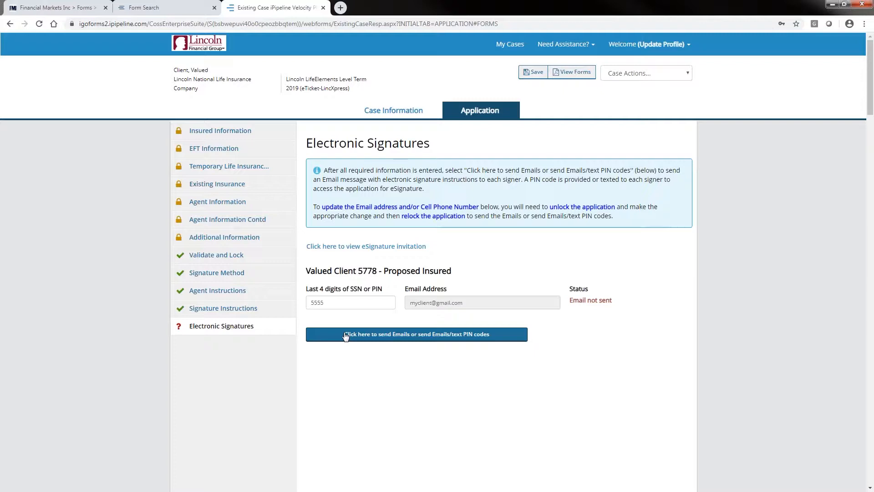
{"action": "left_click", "coordinate": [390, 335]}
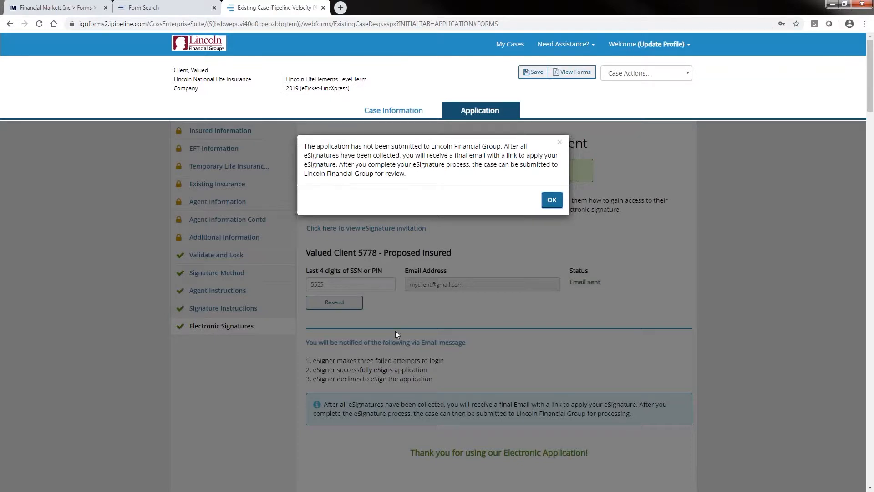
{"action": "left_click", "coordinate": [551, 200]}
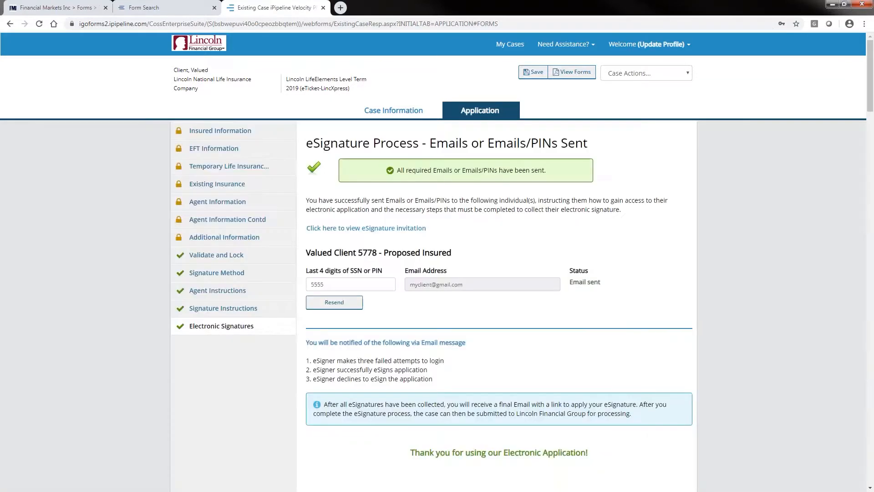